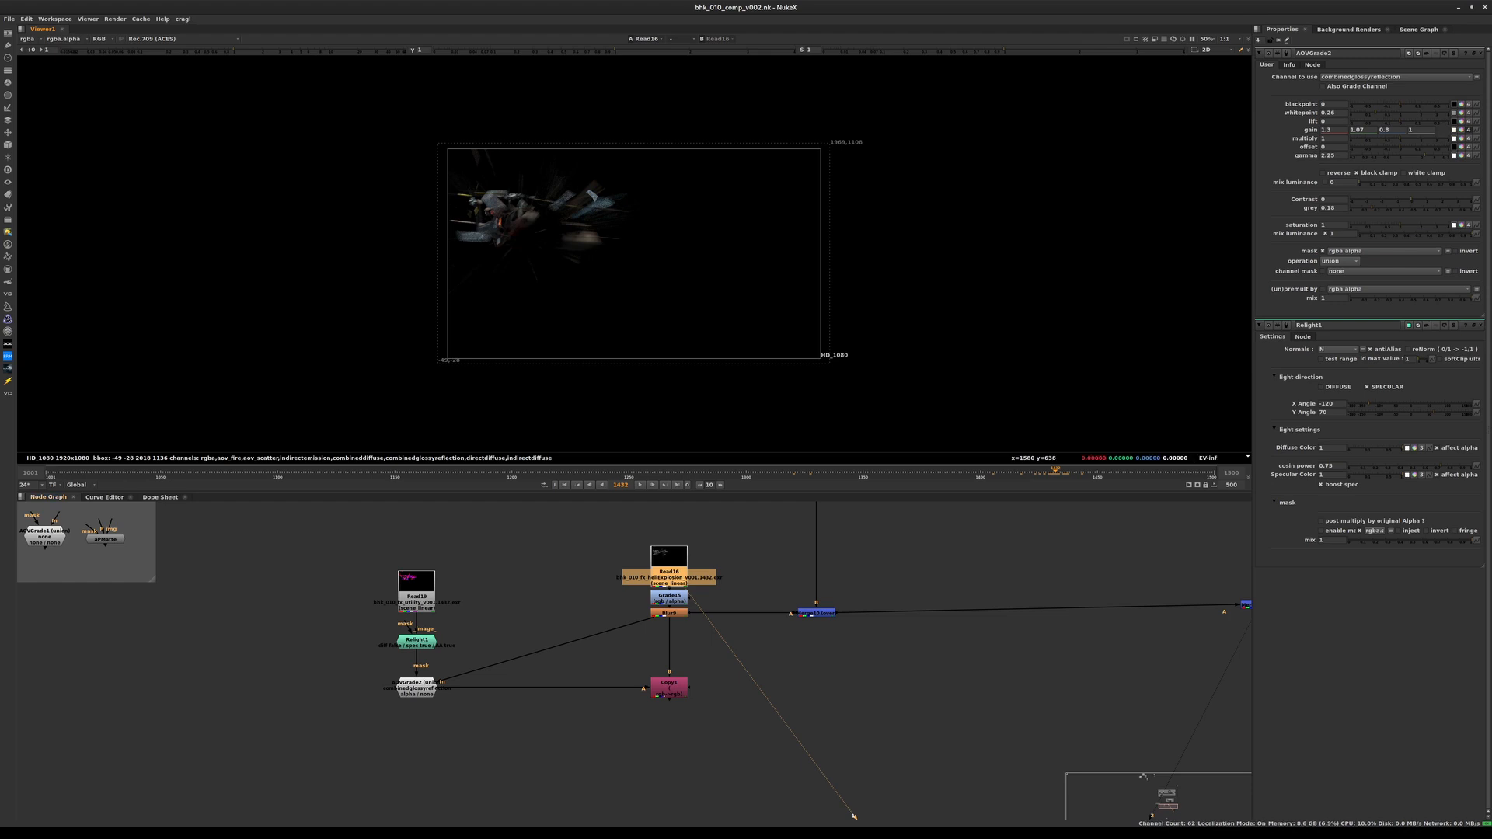
# Step: Show the output of the Blur9 node in the helicopter explosion branch in the viewer
pyautogui.press('space')
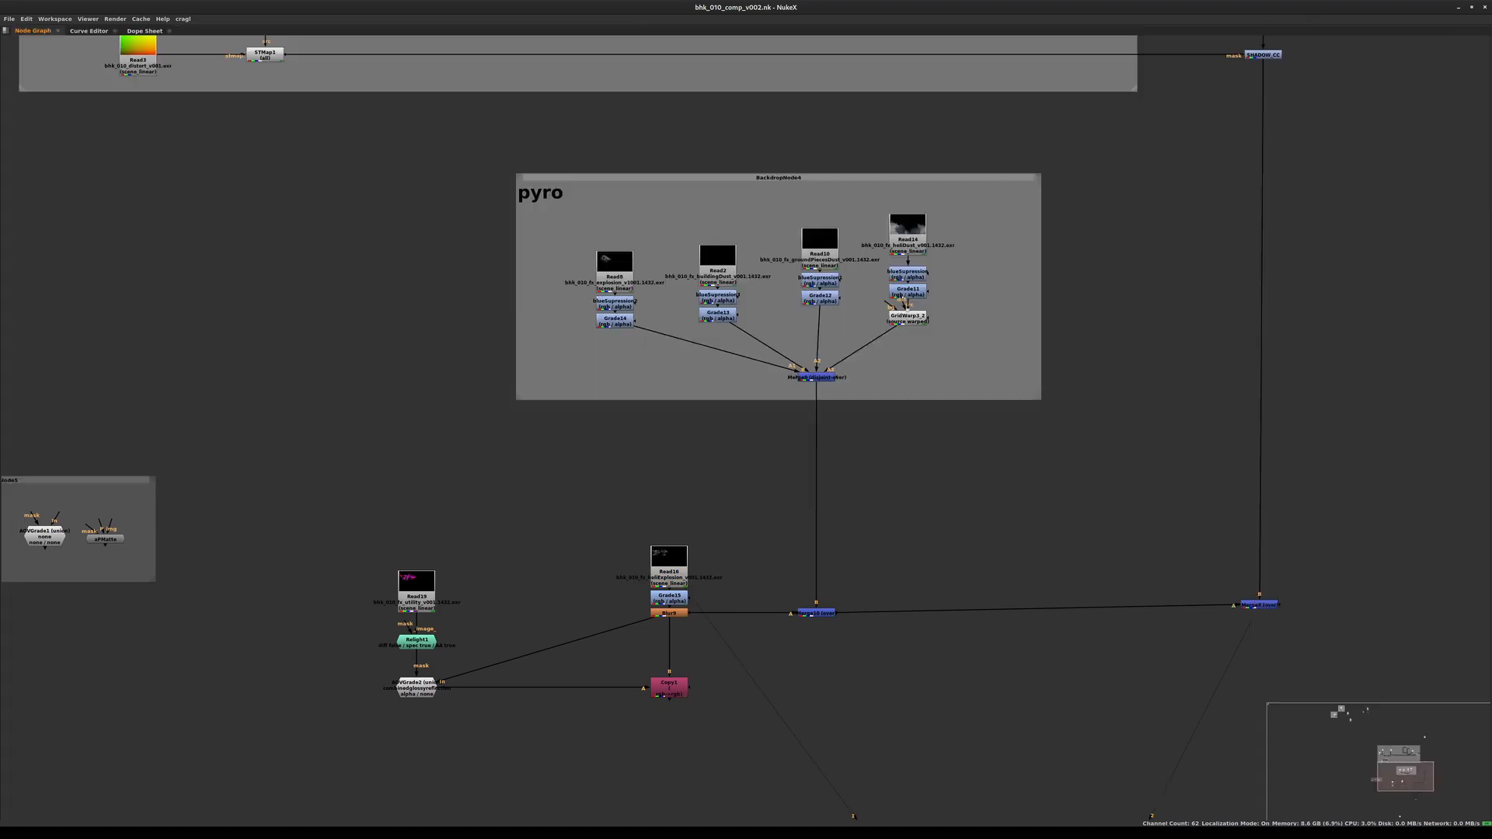
pyautogui.click(669, 613)
pyautogui.scroll(5, 667, 609)
pyautogui.scroll(-2, 851, 342)
pyautogui.press('space')
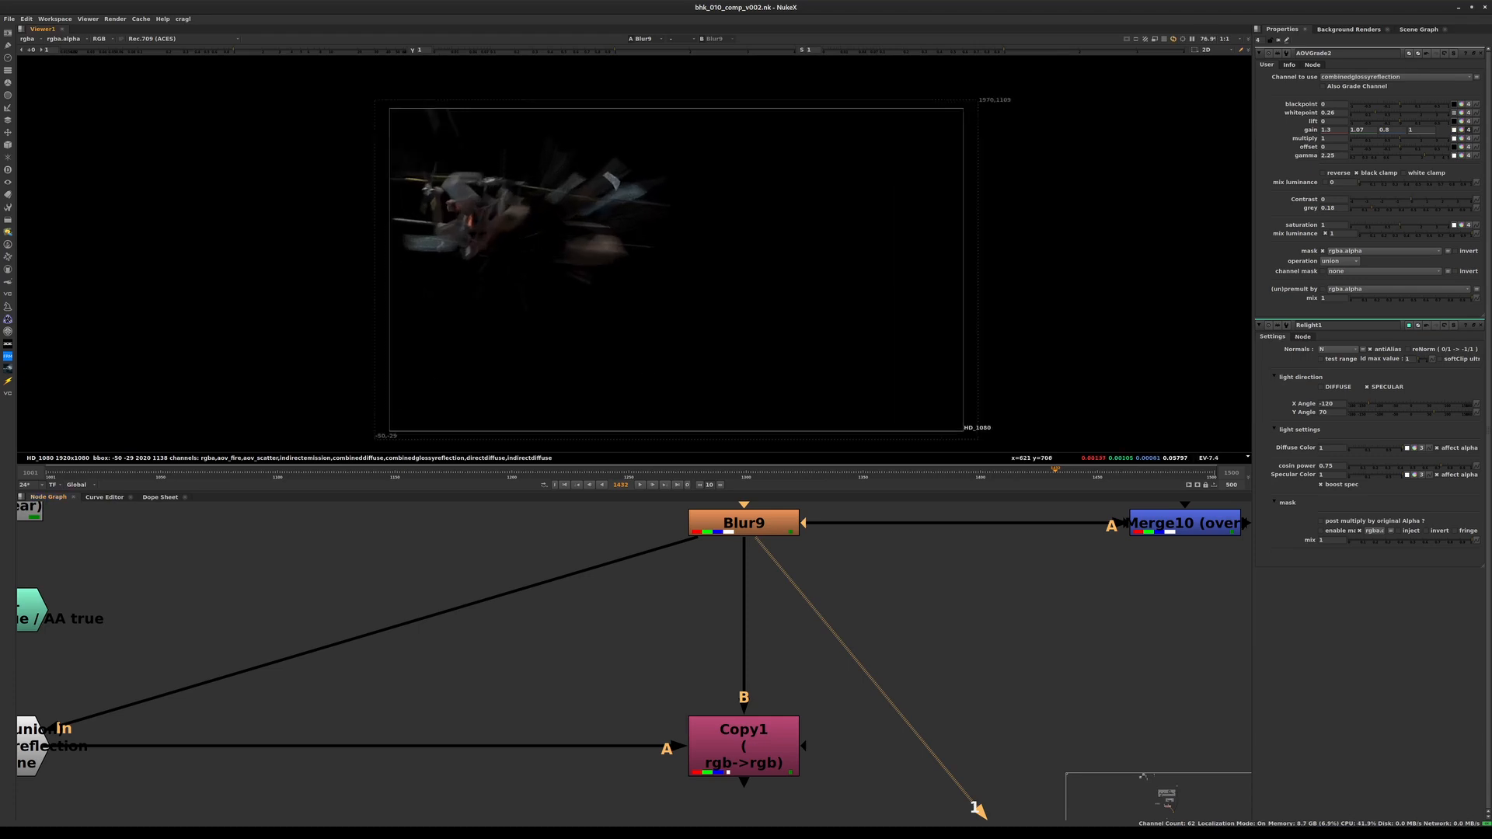
# Step: Reconnect Merge10's A input from Blur9 to Copy1, align Merge10 level with Copy1 and view its output
pyautogui.moveTo(622, 661); pyautogui.dragTo(871, 627, button='middle')
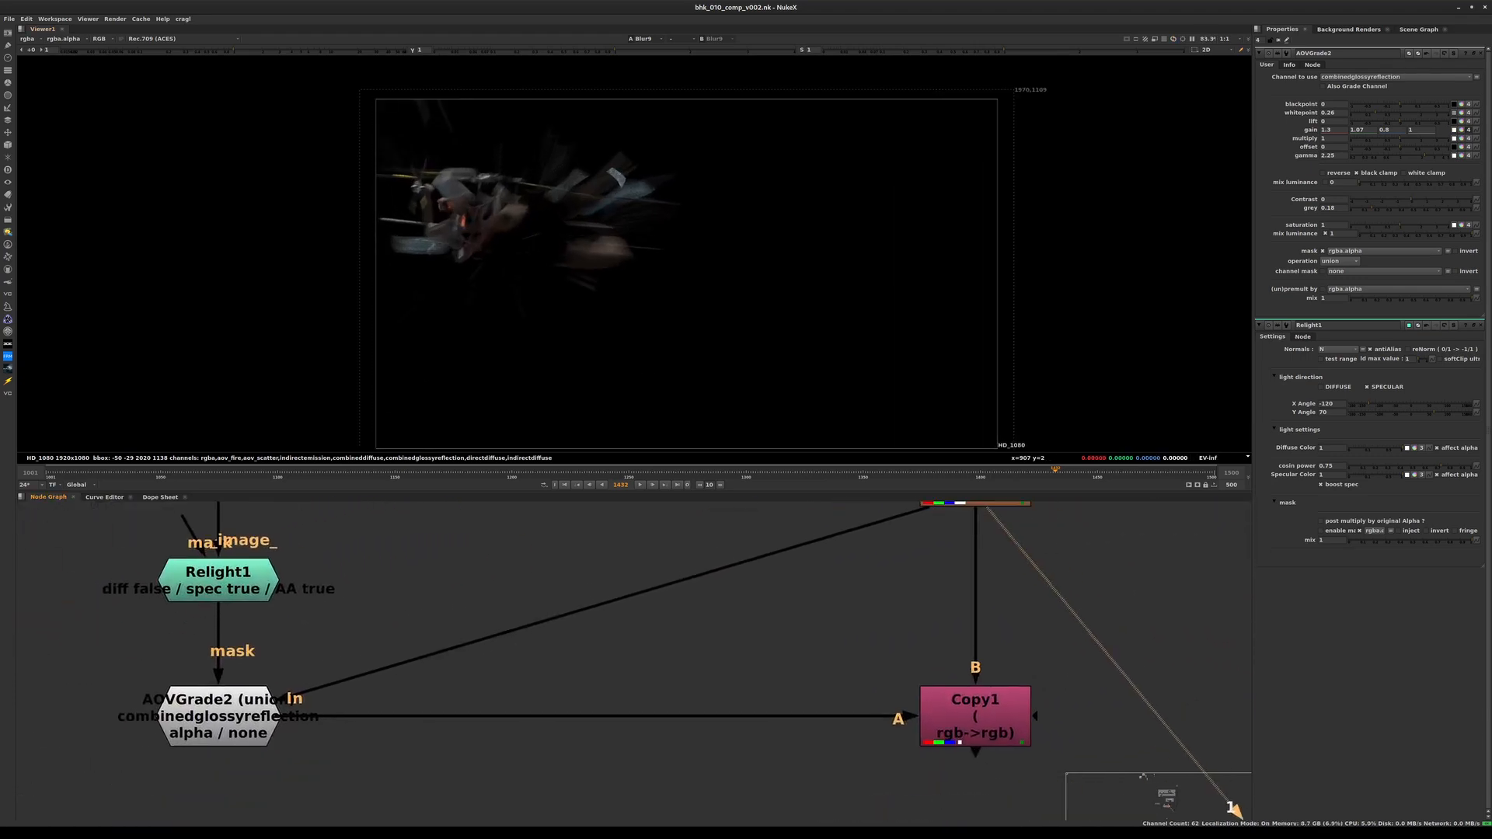
pyautogui.scroll(-3, 1018, 661)
pyautogui.moveTo(1018, 660); pyautogui.dragTo(497, 676, button='middle')
pyautogui.moveTo(675, 586); pyautogui.dragTo(492, 693)
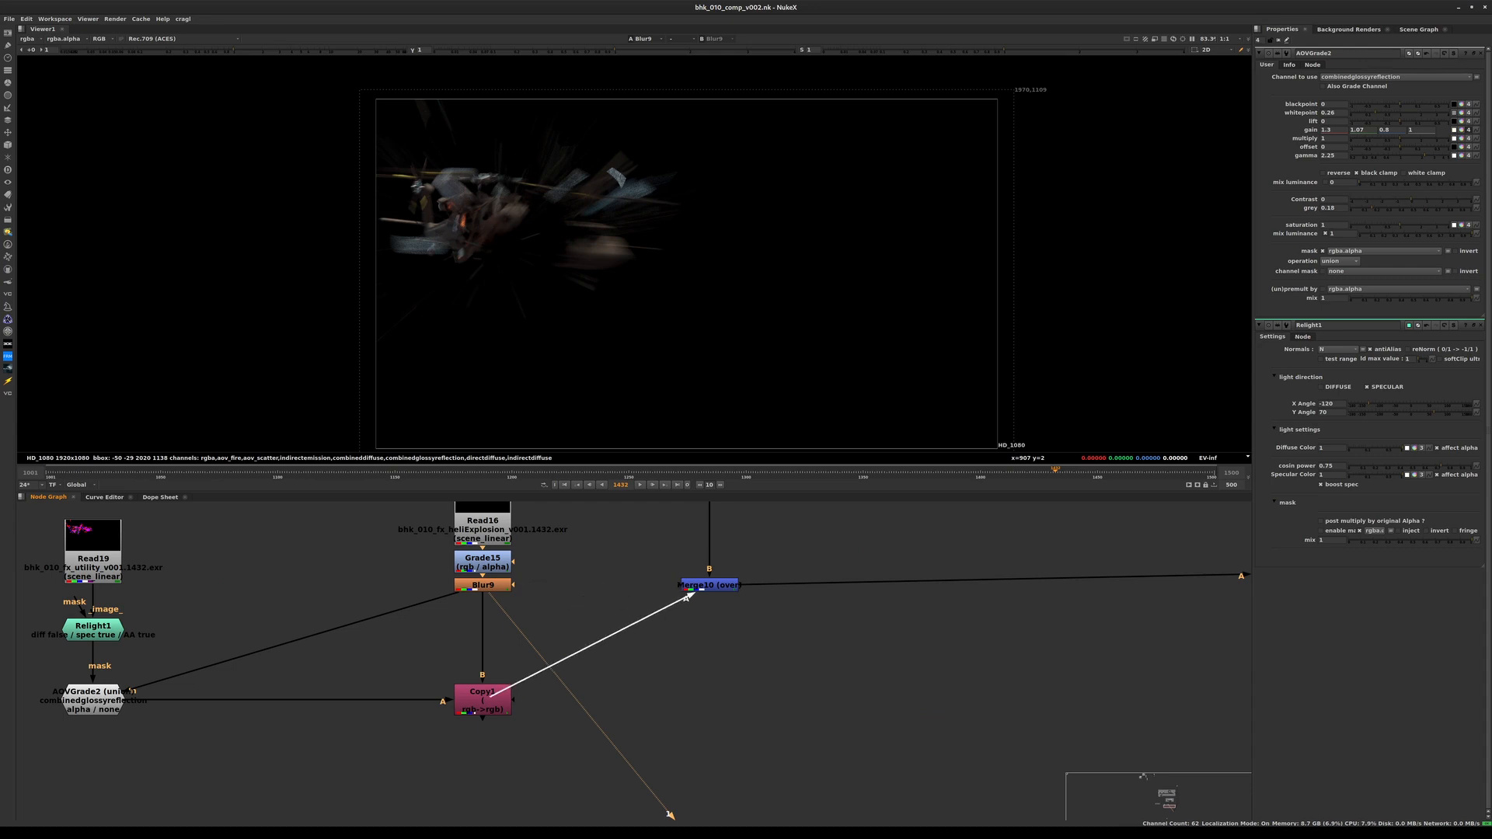
pyautogui.moveTo(709, 585); pyautogui.dragTo(700, 700)
pyautogui.press('1')
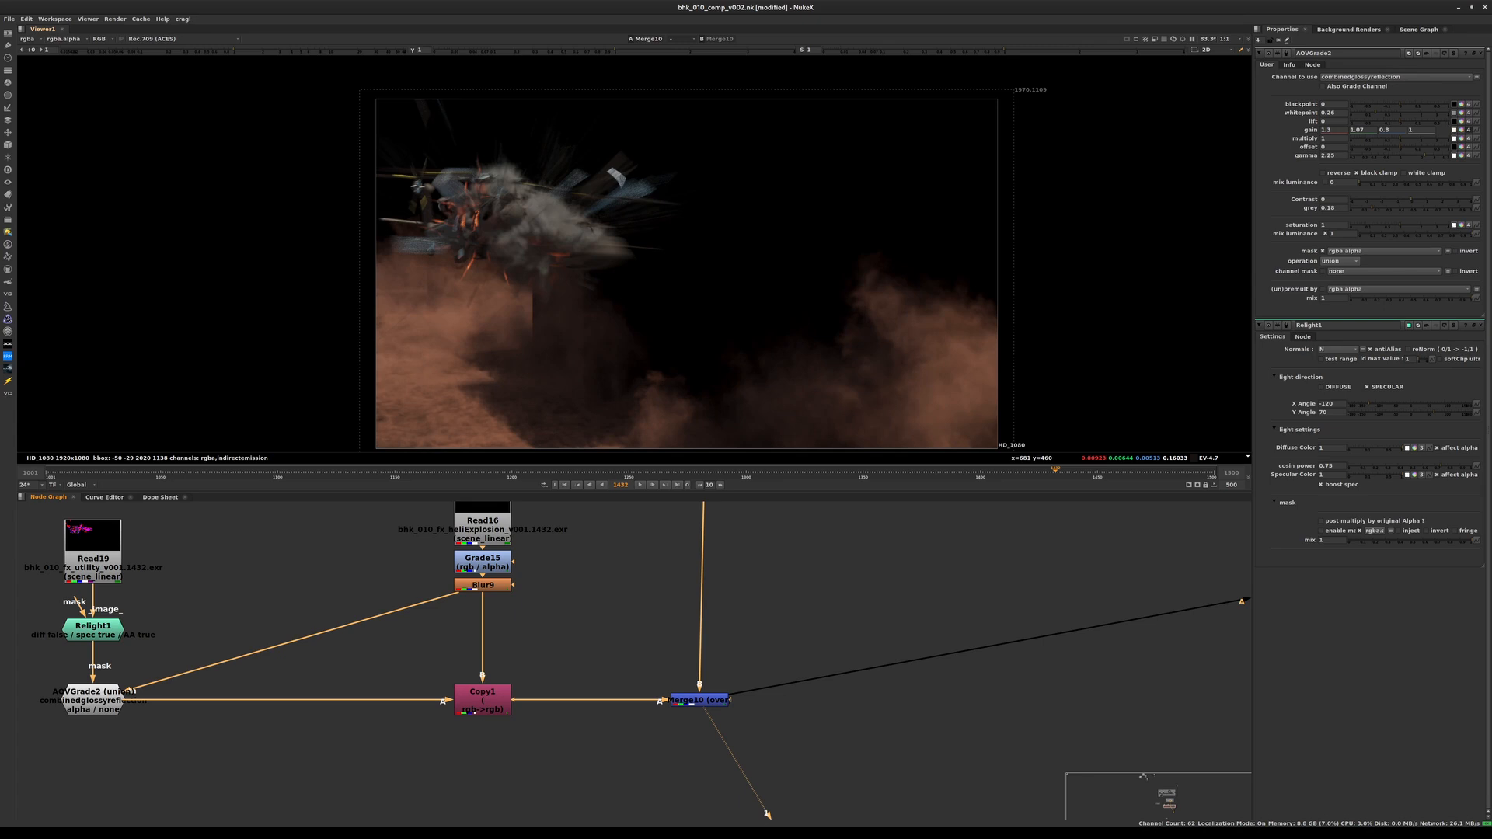
# Step: Place the explosionDebrisFireSmoke read node beside the helicopter explosion branch and shift the utility branch closer to that branch
pyautogui.press('space')
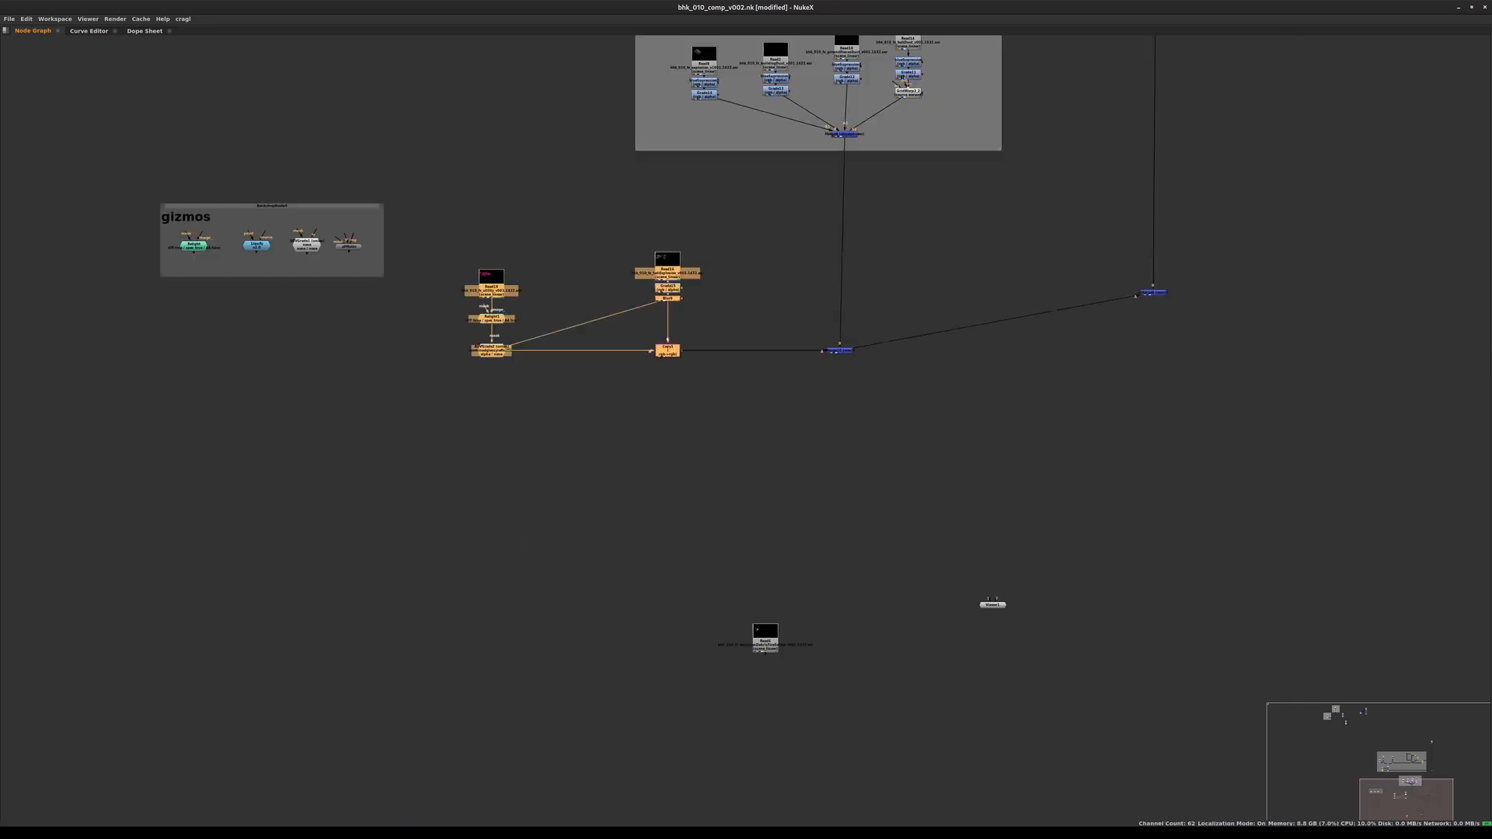
pyautogui.moveTo(768, 642); pyautogui.dragTo(748, 299)
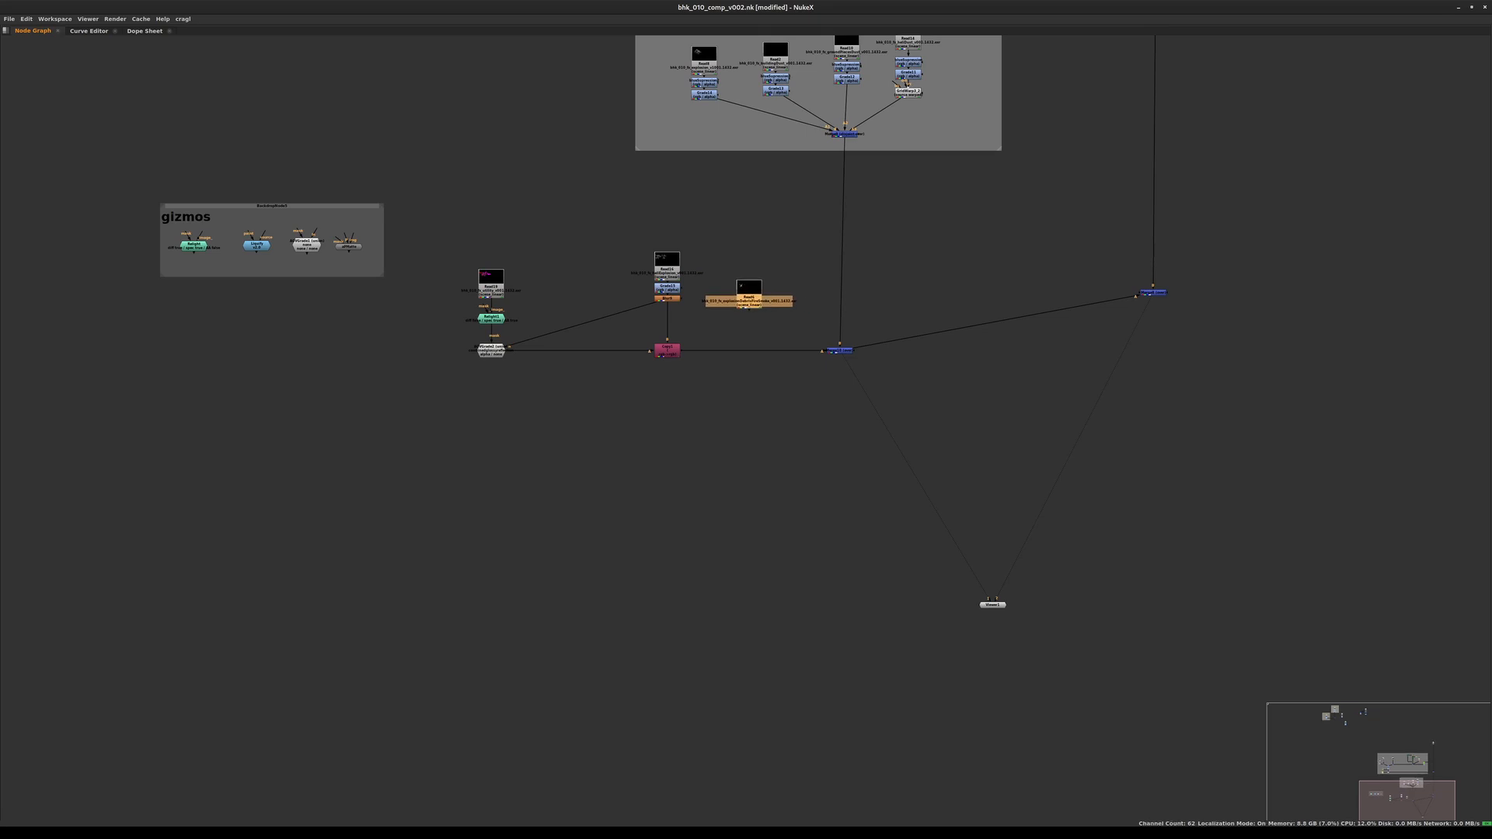
pyautogui.scroll(3, 756, 289)
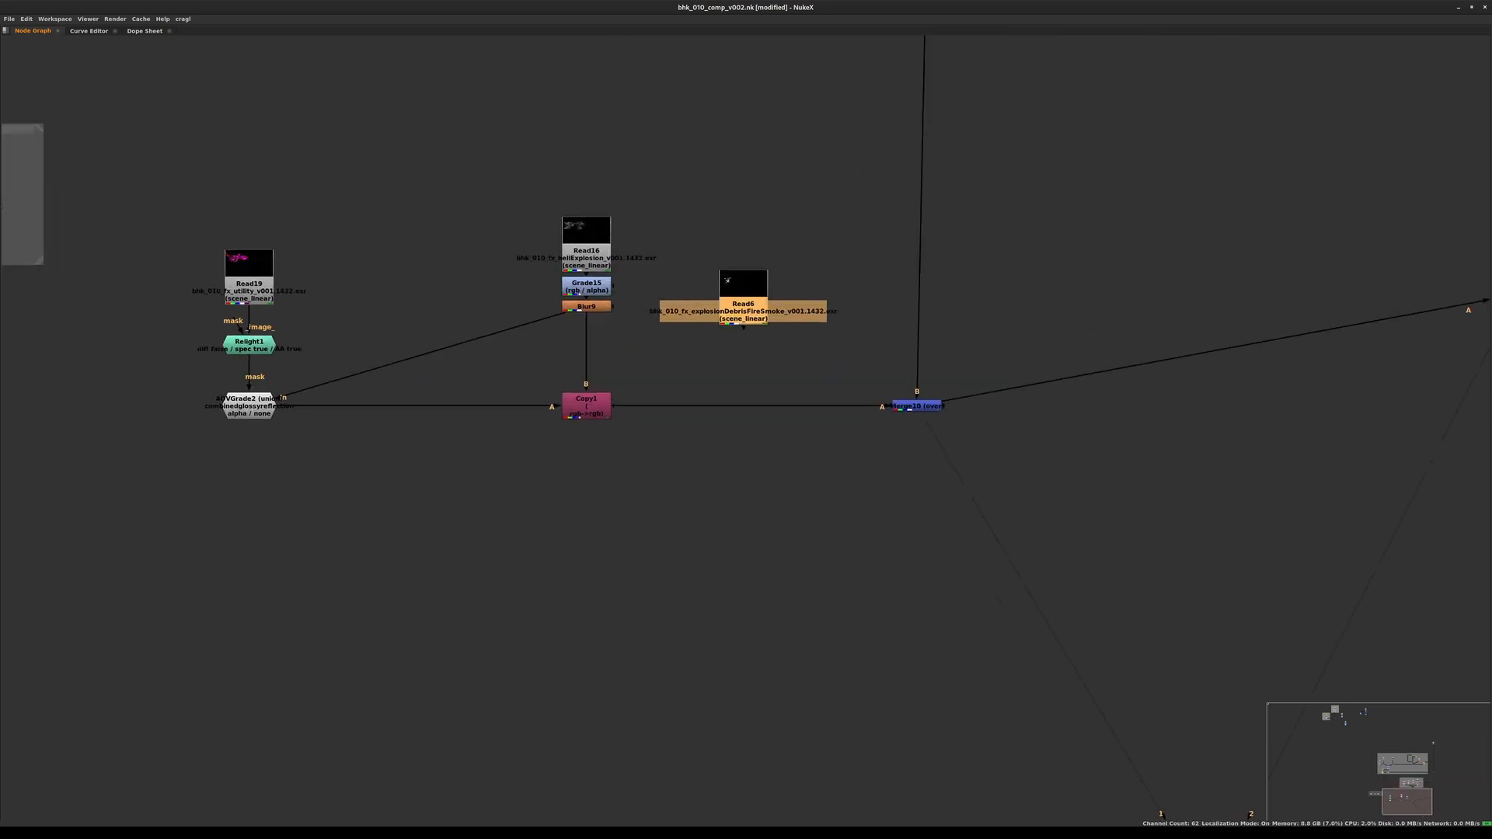
pyautogui.moveTo(743, 306); pyautogui.dragTo(736, 306)
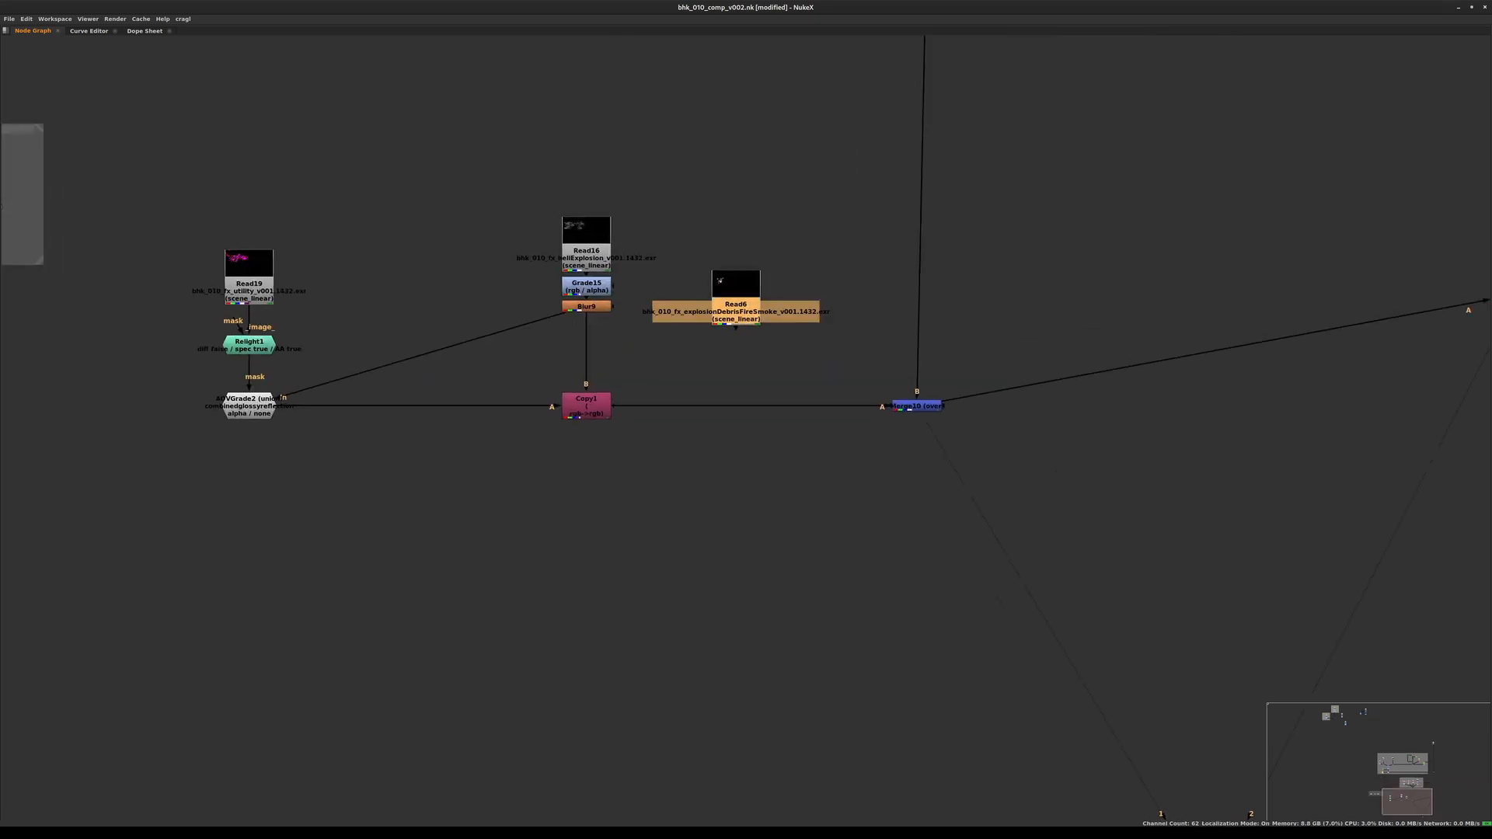
pyautogui.moveTo(340, 229); pyautogui.dragTo(112, 455)
pyautogui.moveTo(248, 342); pyautogui.dragTo(413, 342)
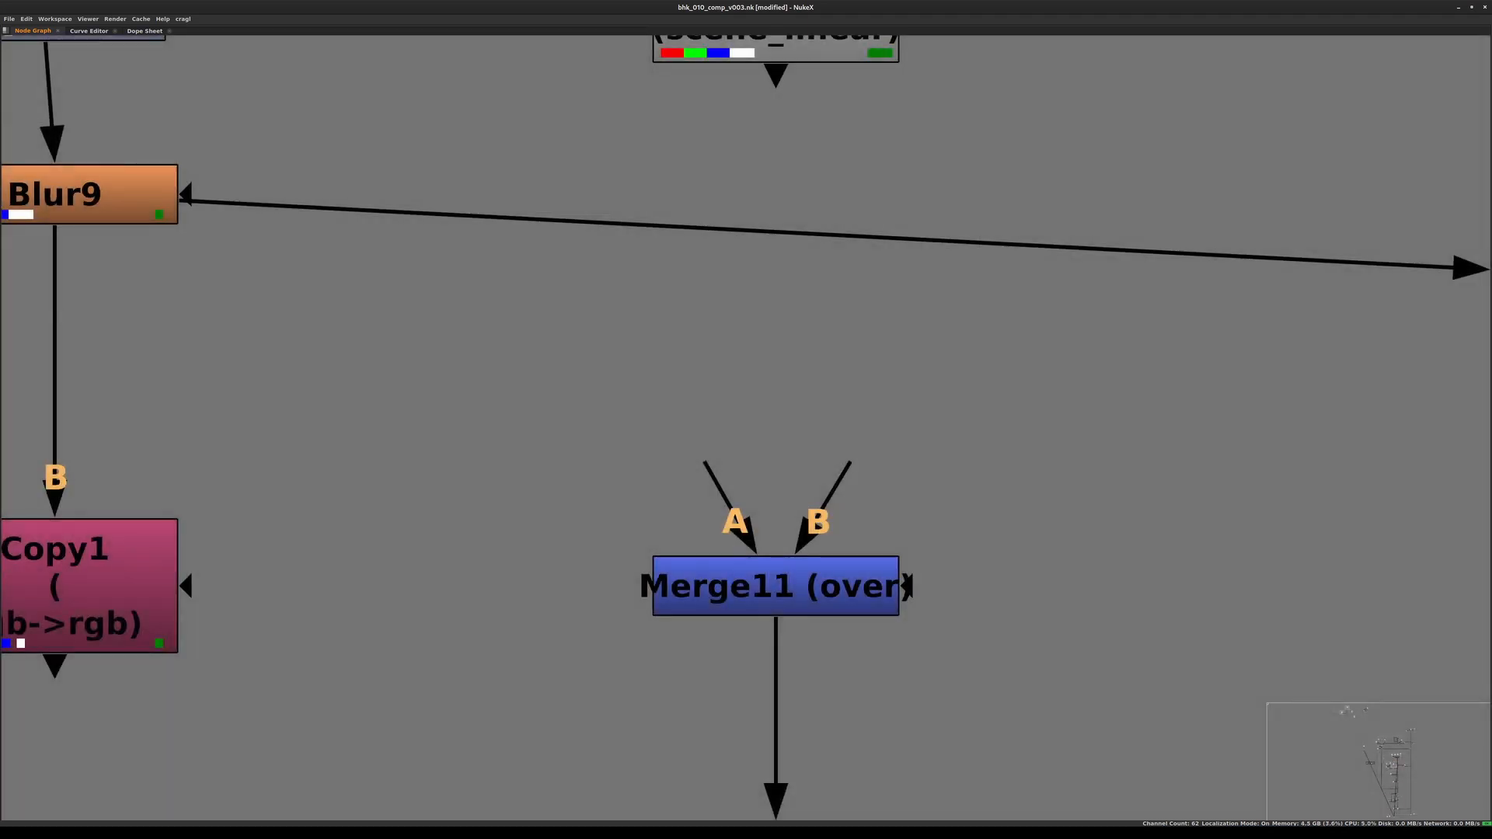
# Step: Merge Copy1 as A with the explosionDebrisFireSmoke read as B, using the disjoint-over operation
pyautogui.moveTo(709, 470); pyautogui.dragTo(186, 587)
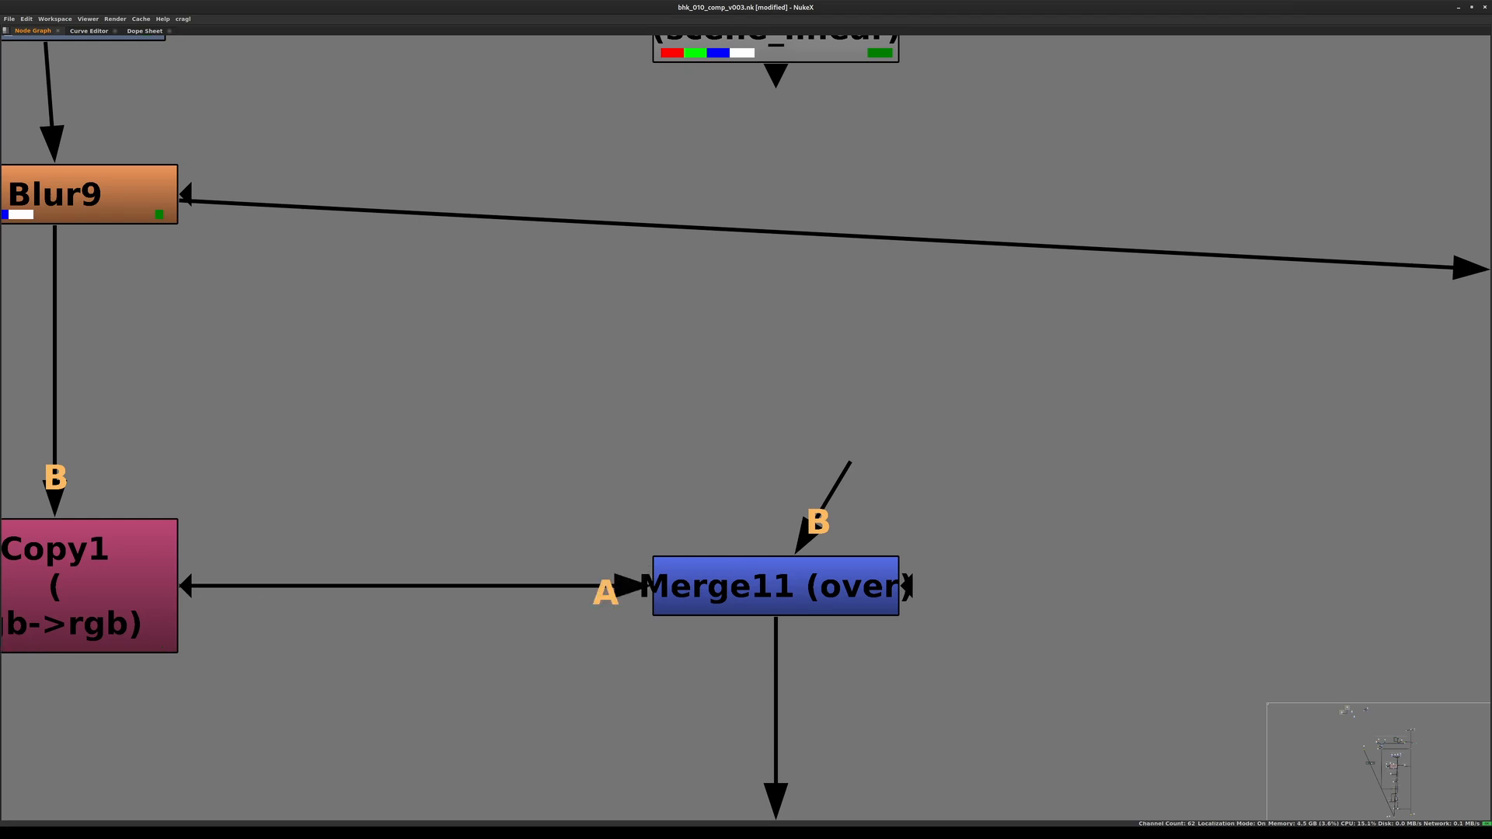
pyautogui.moveTo(746, 420); pyautogui.dragTo(678, 507, button='middle')
pyautogui.moveTo(735, 626); pyautogui.dragTo(708, 167)
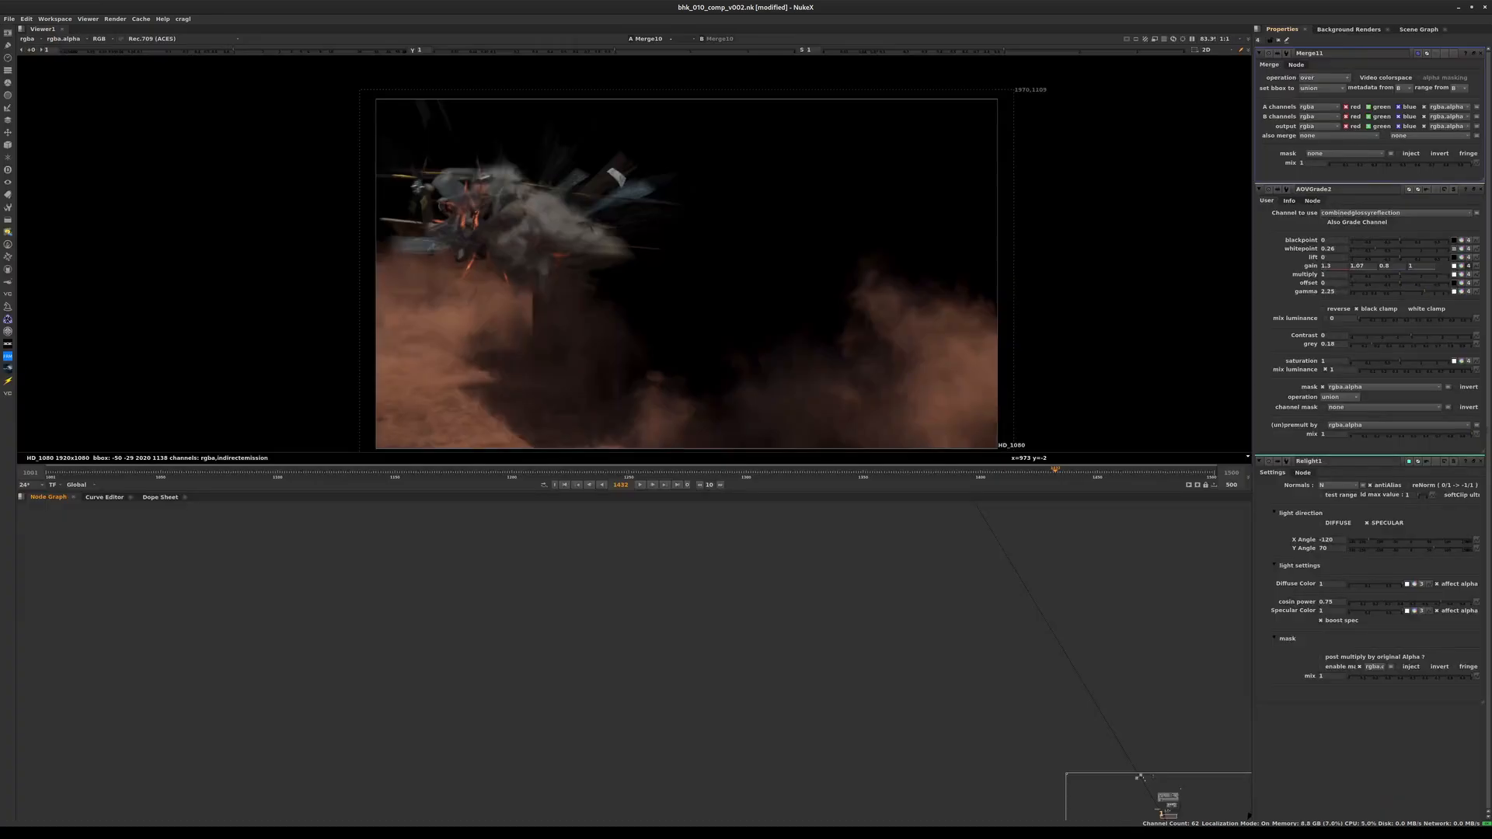
pyautogui.click(1324, 78)
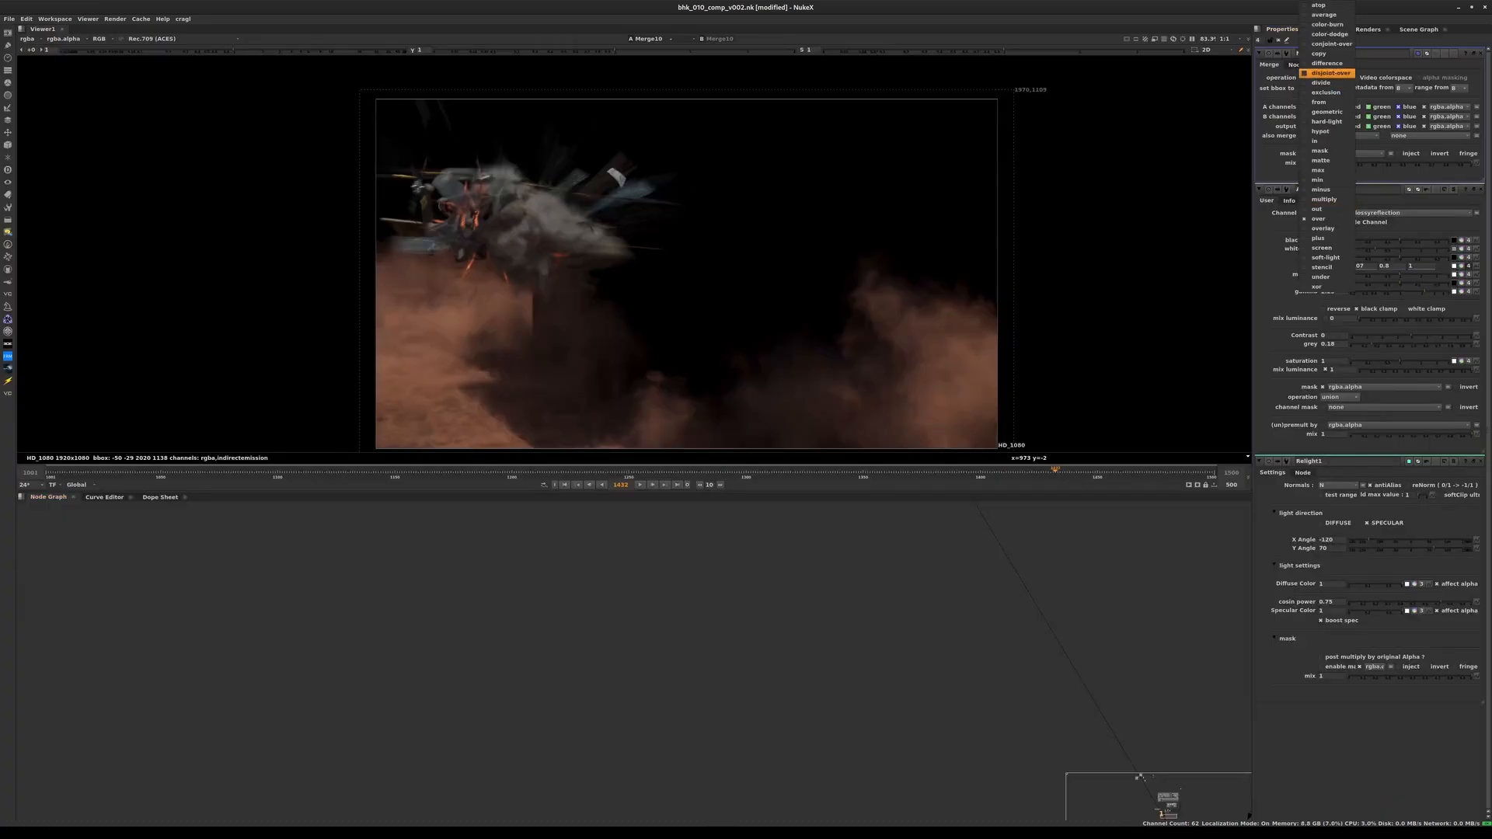
pyautogui.click(1330, 74)
# Step: Align the disjoint-over merge and its debris read node with the row between Copy1 and Merge10
pyautogui.moveTo(739, 407)
pyautogui.mouseDown()
pyautogui.moveTo(756, 417)
pyautogui.moveTo(734, 387)
pyautogui.mouseUp()
pyautogui.moveTo(729, 385); pyautogui.dragTo(745, 407)
pyautogui.moveTo(917, 405); pyautogui.dragTo(926, 406)
pyautogui.moveTo(736, 304); pyautogui.dragTo(732, 303)
pyautogui.moveTo(840, 372); pyautogui.dragTo(962, 424)
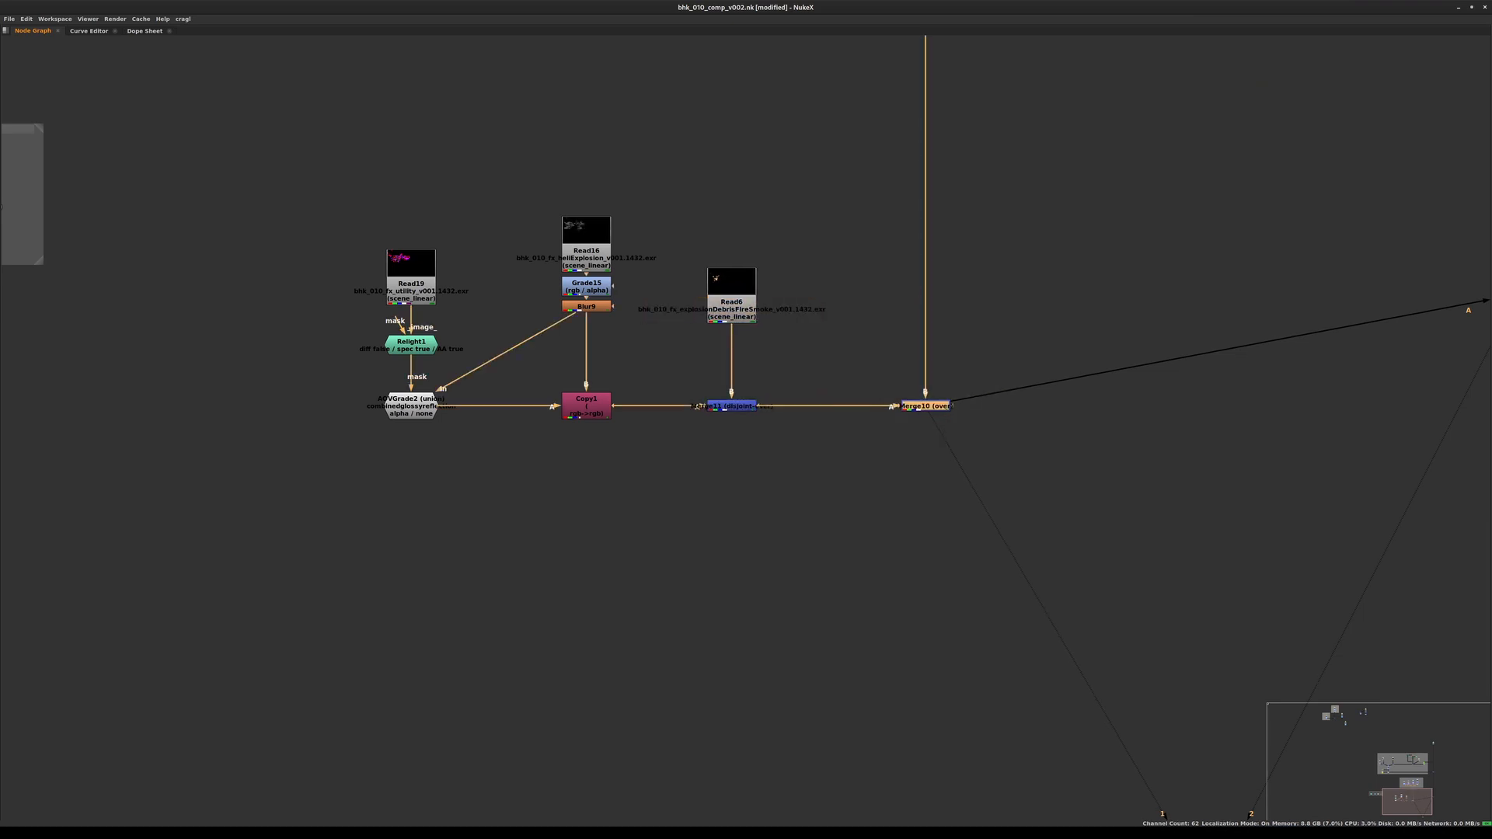
# Step: Duplicate the pyro backdrop and place the copy behind the helicopter nodes
pyautogui.scroll(-5, 984, 233)
pyautogui.moveTo(984, 233); pyautogui.dragTo(878, 392, button='middle')
pyautogui.moveTo(544, 343); pyautogui.dragTo(824, 516)
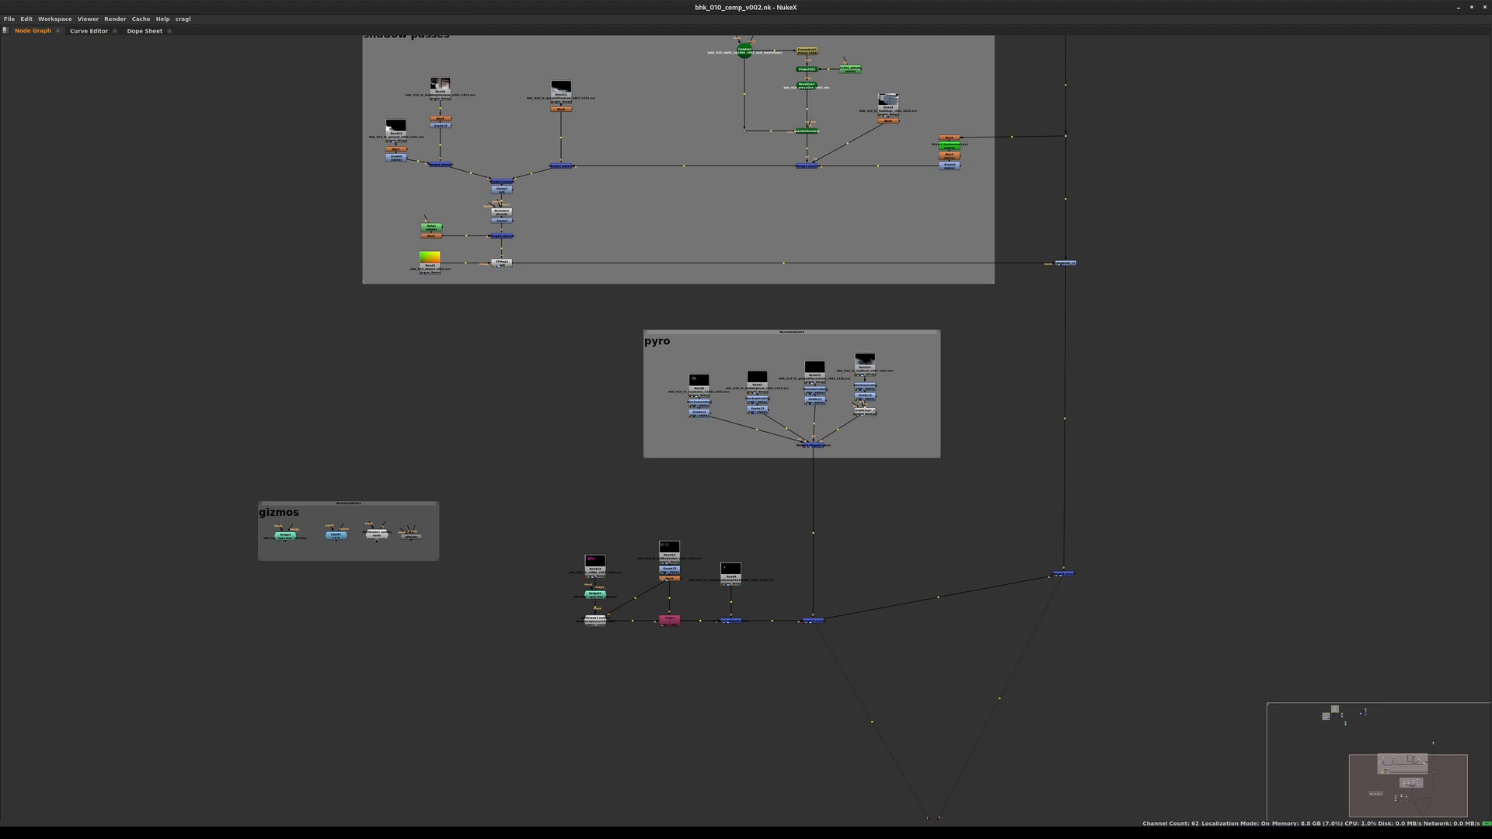
pyautogui.keyDown('ctrl'); pyautogui.moveTo(792, 332); pyautogui.dragTo(790, 333); pyautogui.keyUp('ctrl')
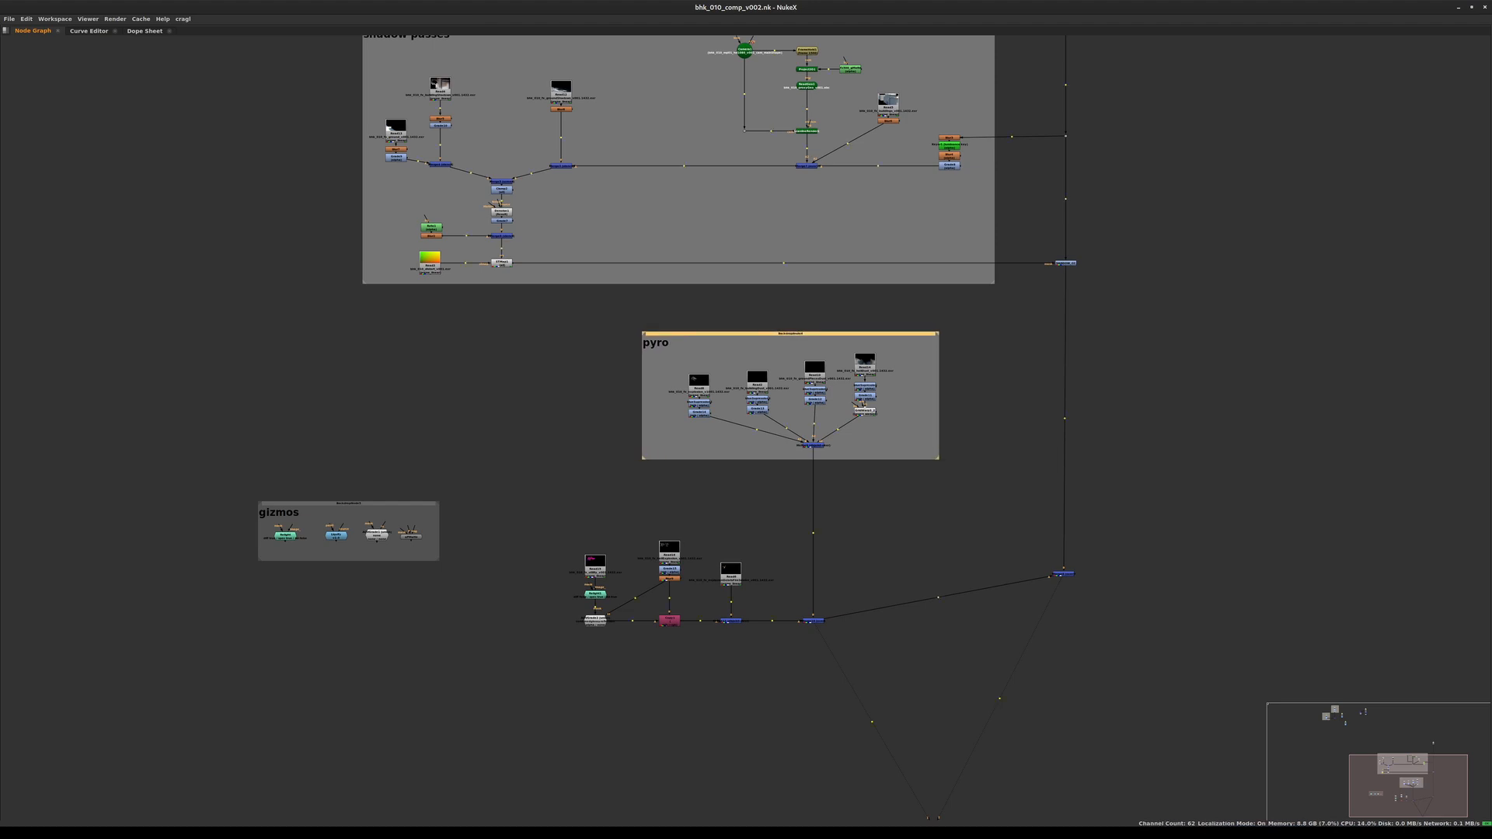
pyautogui.moveTo(738, 505); pyautogui.dragTo(860, 231, button='middle')
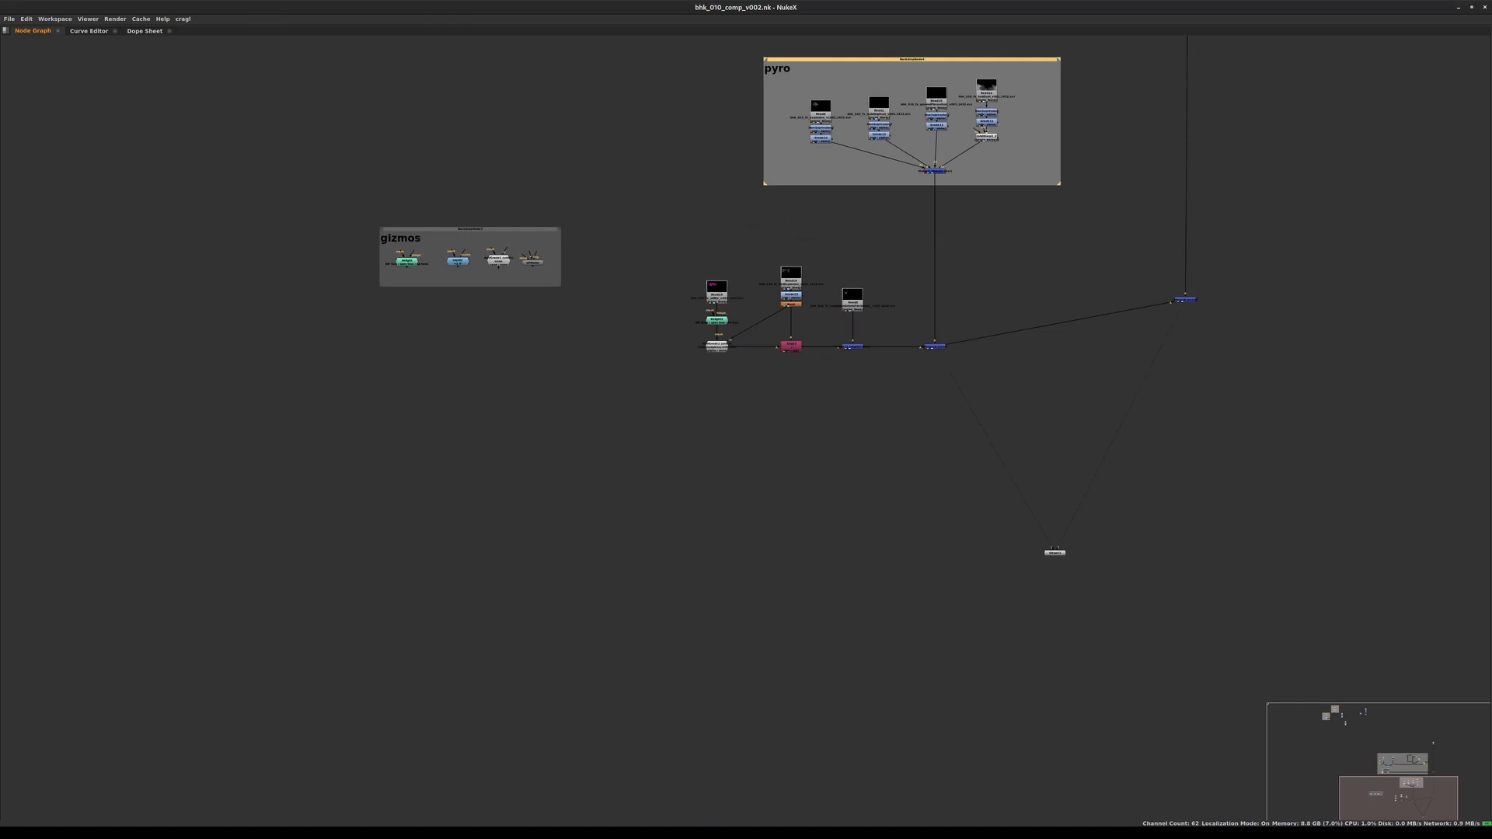
pyautogui.click(859, 231)
pyautogui.hotkey('ctrl', 'v')
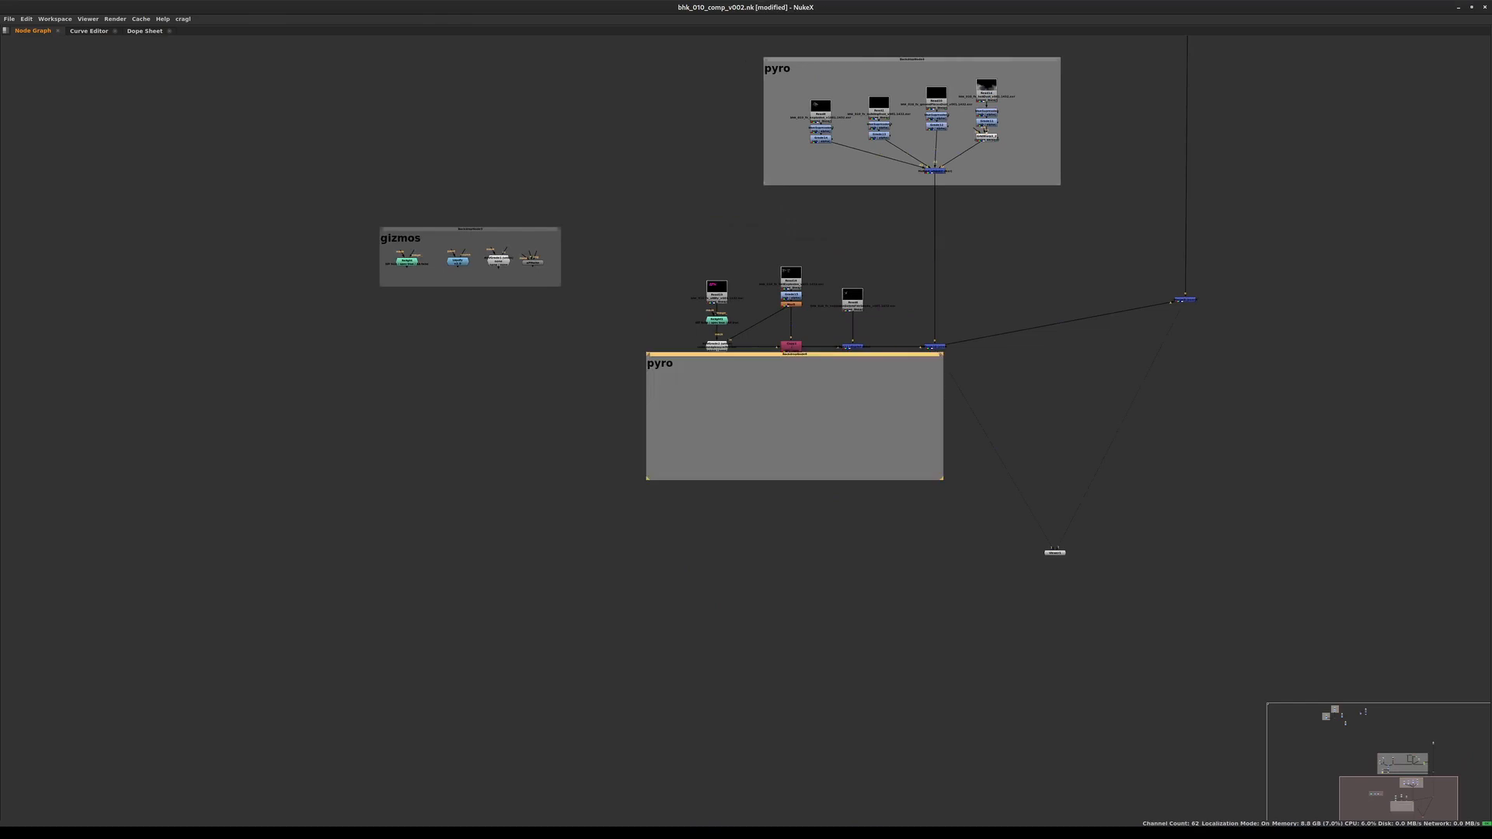
pyautogui.moveTo(794, 355); pyautogui.dragTo(826, 253)
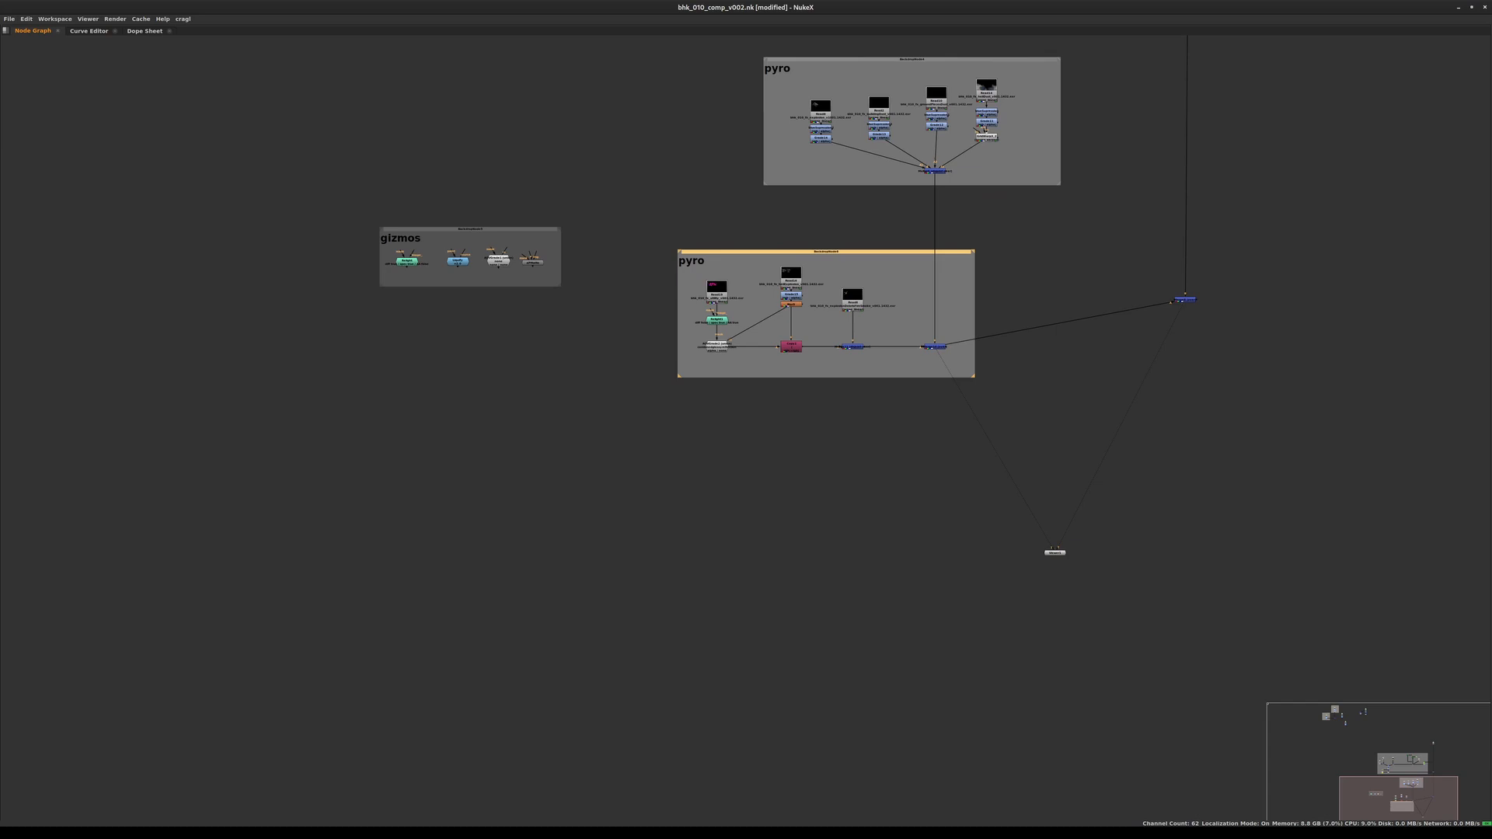
# Step: Relabel the duplicated backdrop behind the helicopter nodes as helicopter
pyautogui.scroll(5, 828, 287)
pyautogui.scroll(2, 726, 228)
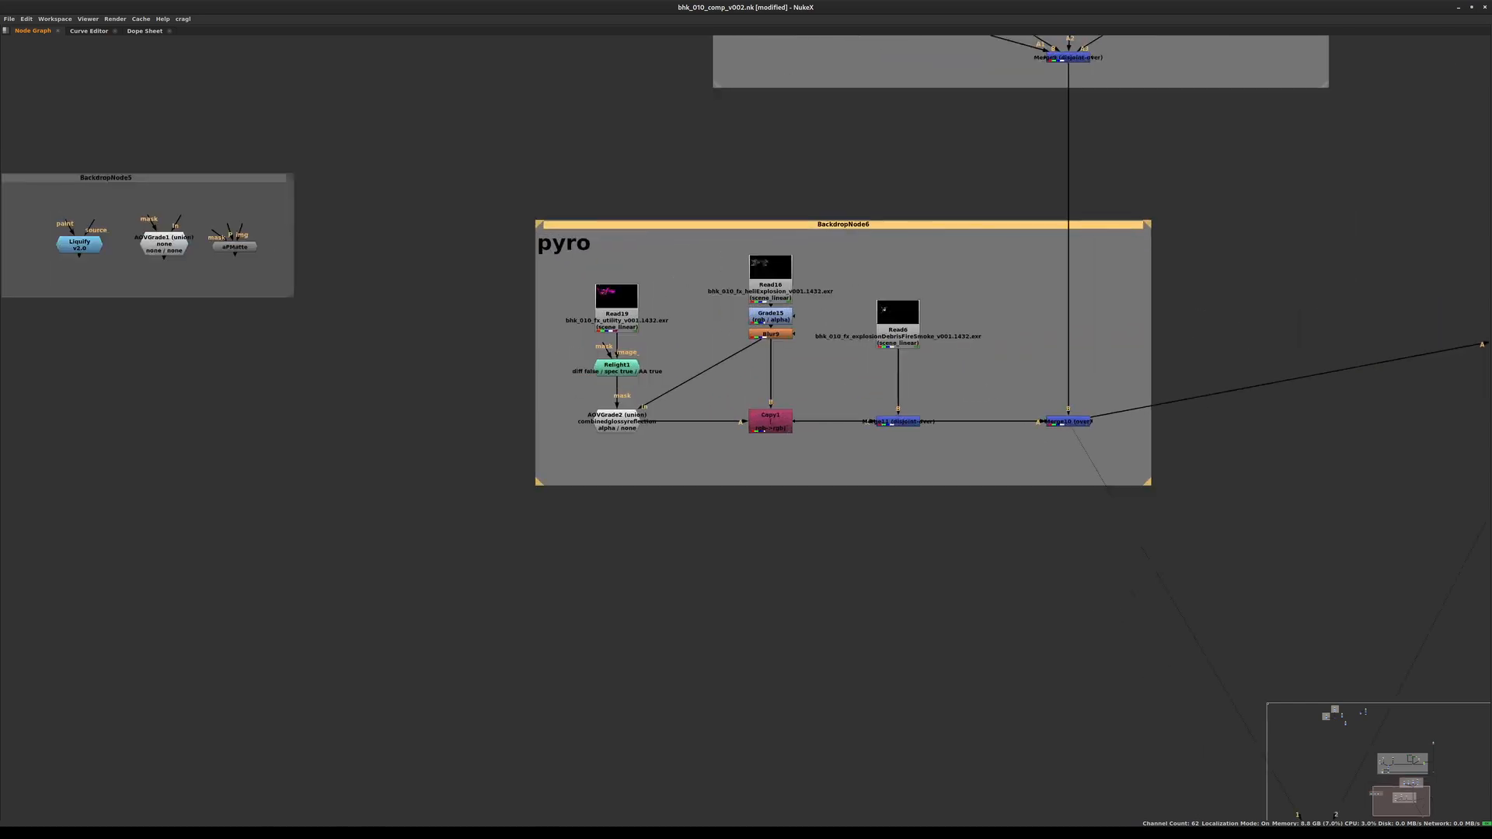
pyautogui.scroll(5, 640, 314)
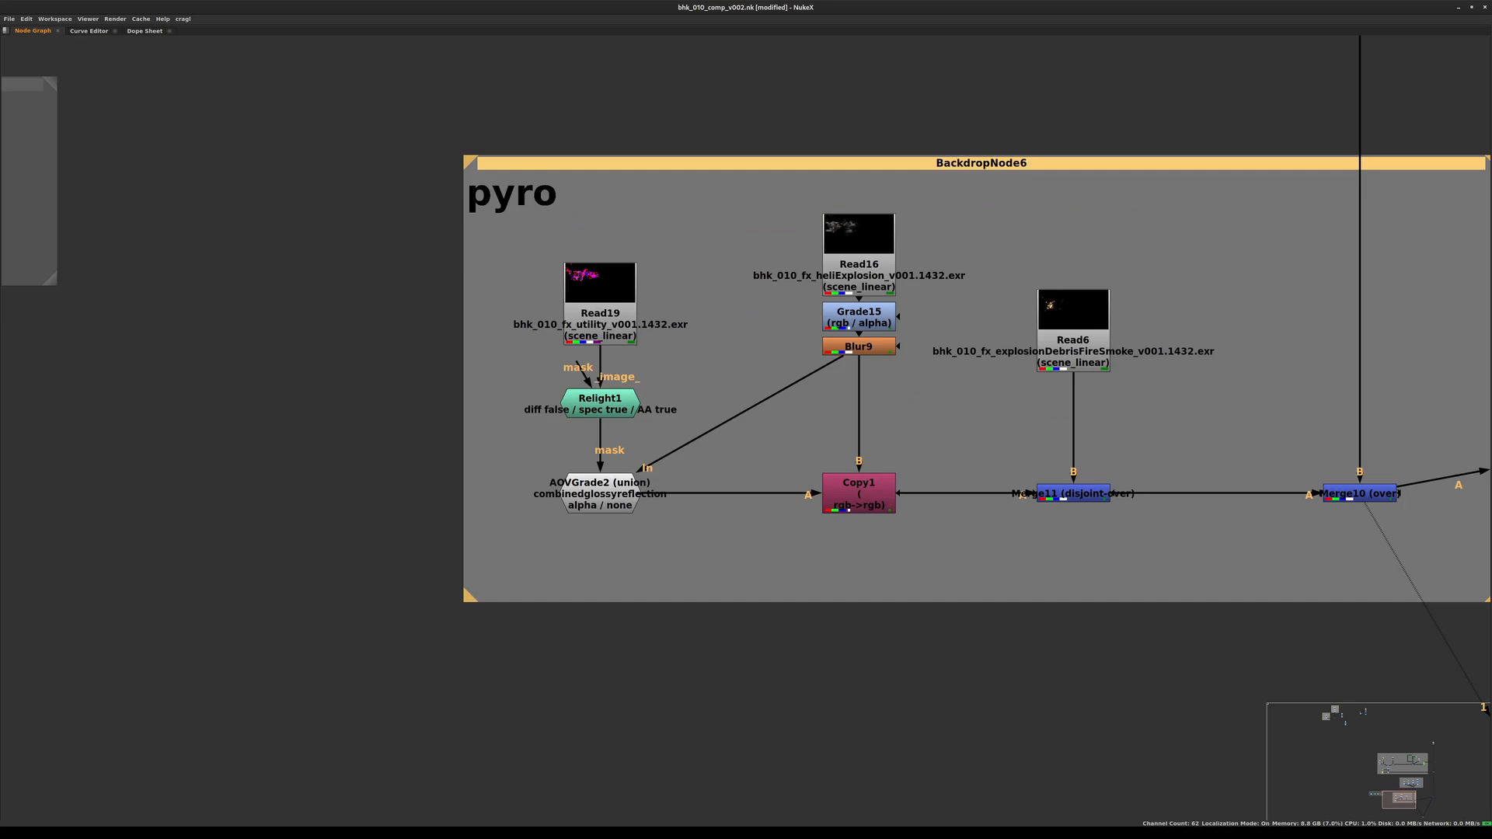
pyautogui.scroll(-5, 887, 223)
pyautogui.moveTo(887, 223); pyautogui.dragTo(728, 295, button='middle')
pyautogui.click(746, 295)
pyautogui.click(746, 261)
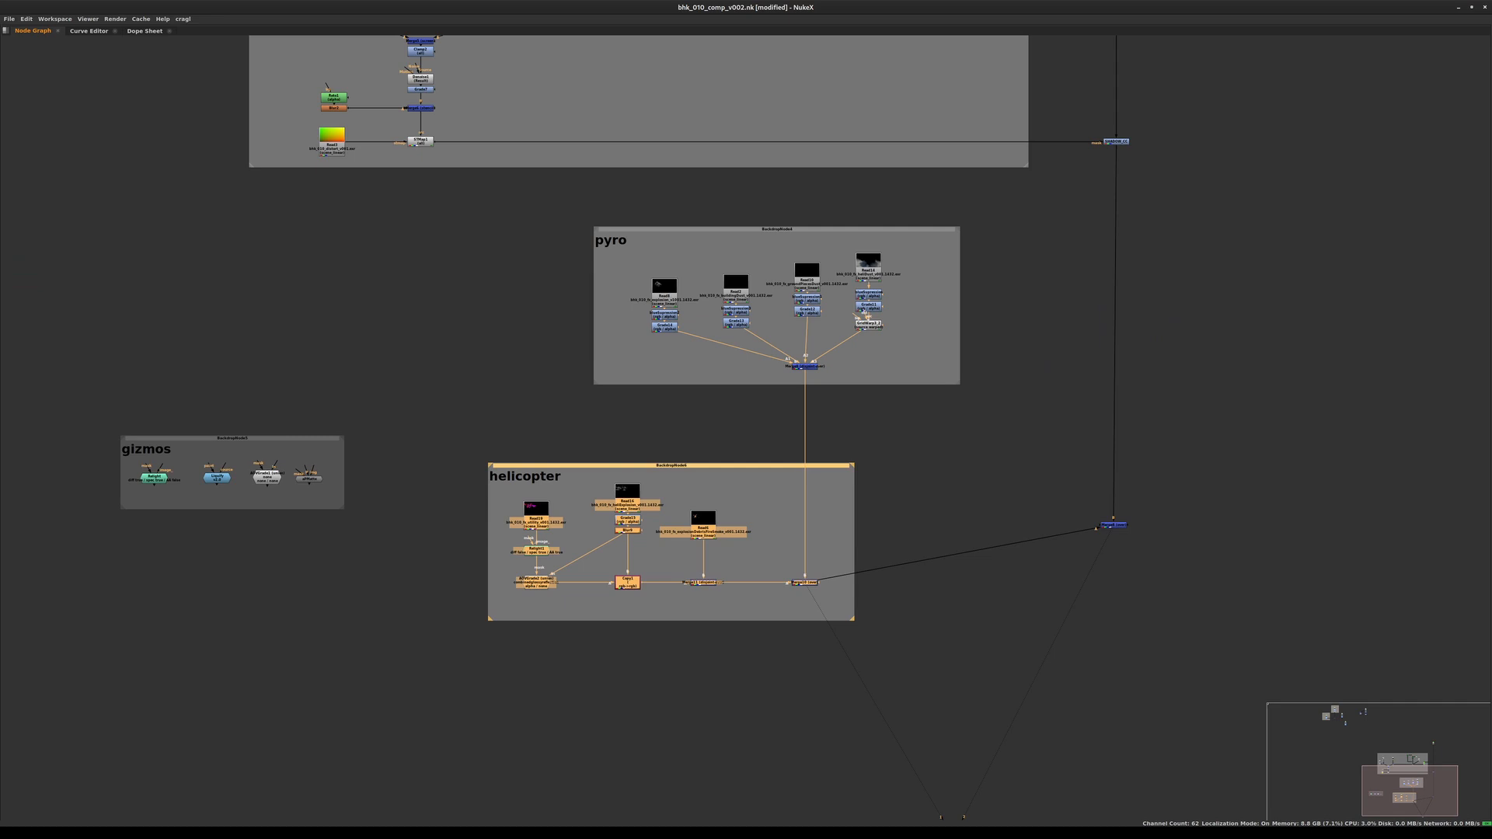
# Step: Move the main comp merge down level with Merge10 and save the script
pyautogui.click(1002, 482)
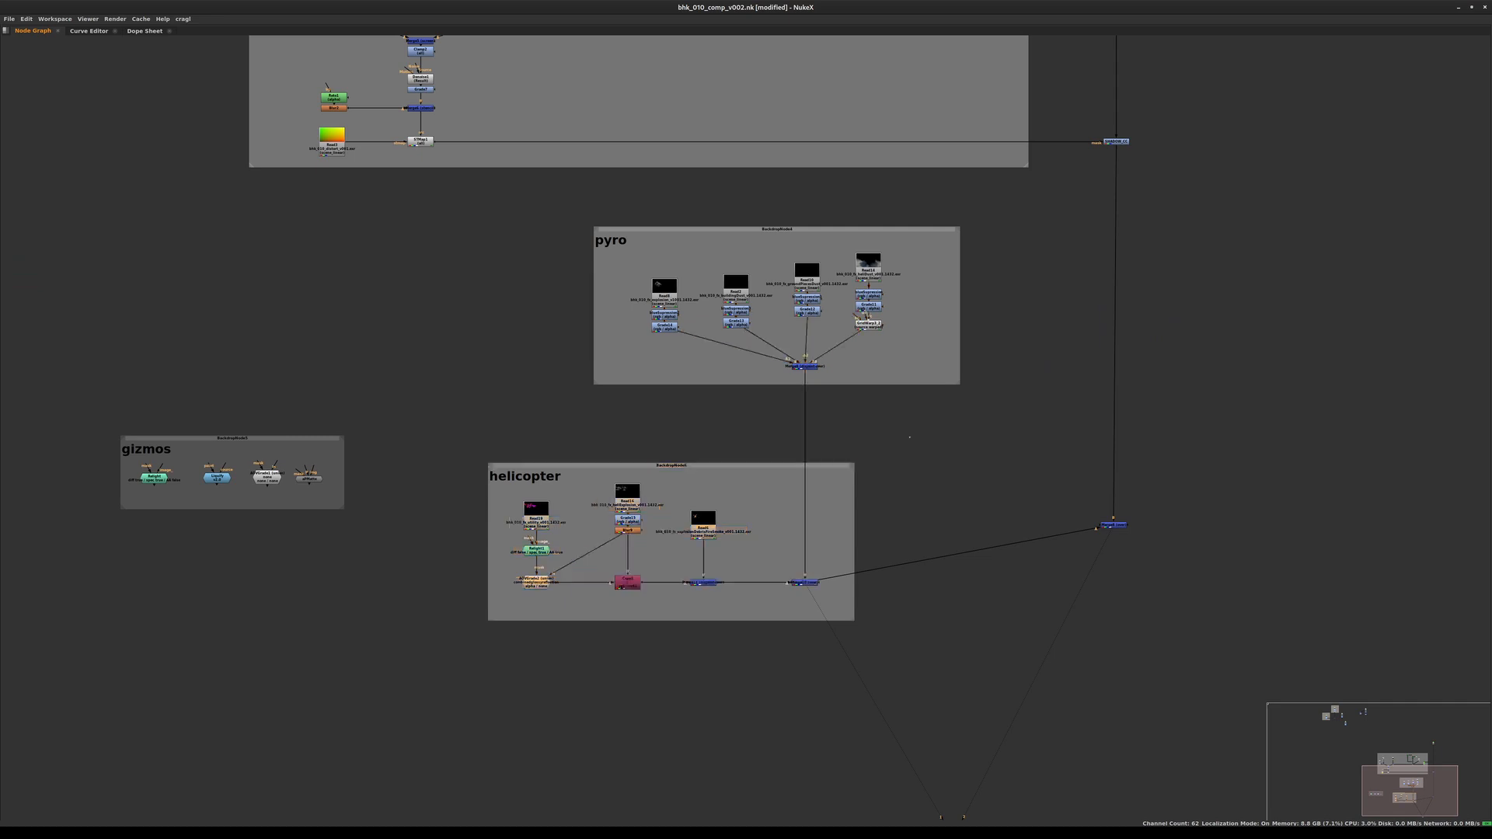
pyautogui.moveTo(1114, 525); pyautogui.dragTo(1113, 582)
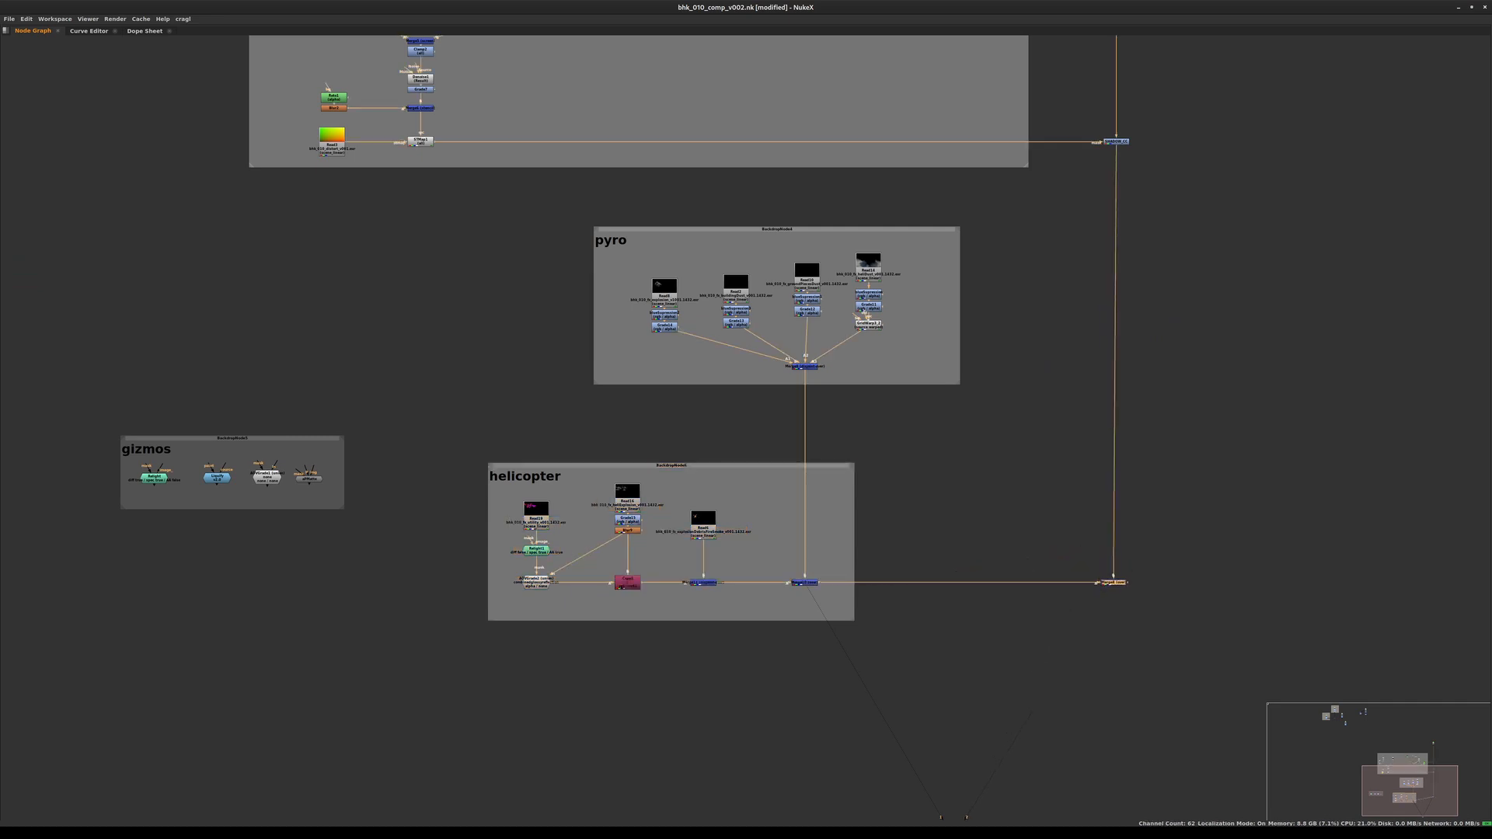
pyautogui.hotkey('ctrl', 's')
# Step: View the main comp merge's output and step forward through the explosion to frame 1441
pyautogui.moveTo(1113, 582); pyautogui.dragTo(1123, 436, button='middle')
pyautogui.press('1')
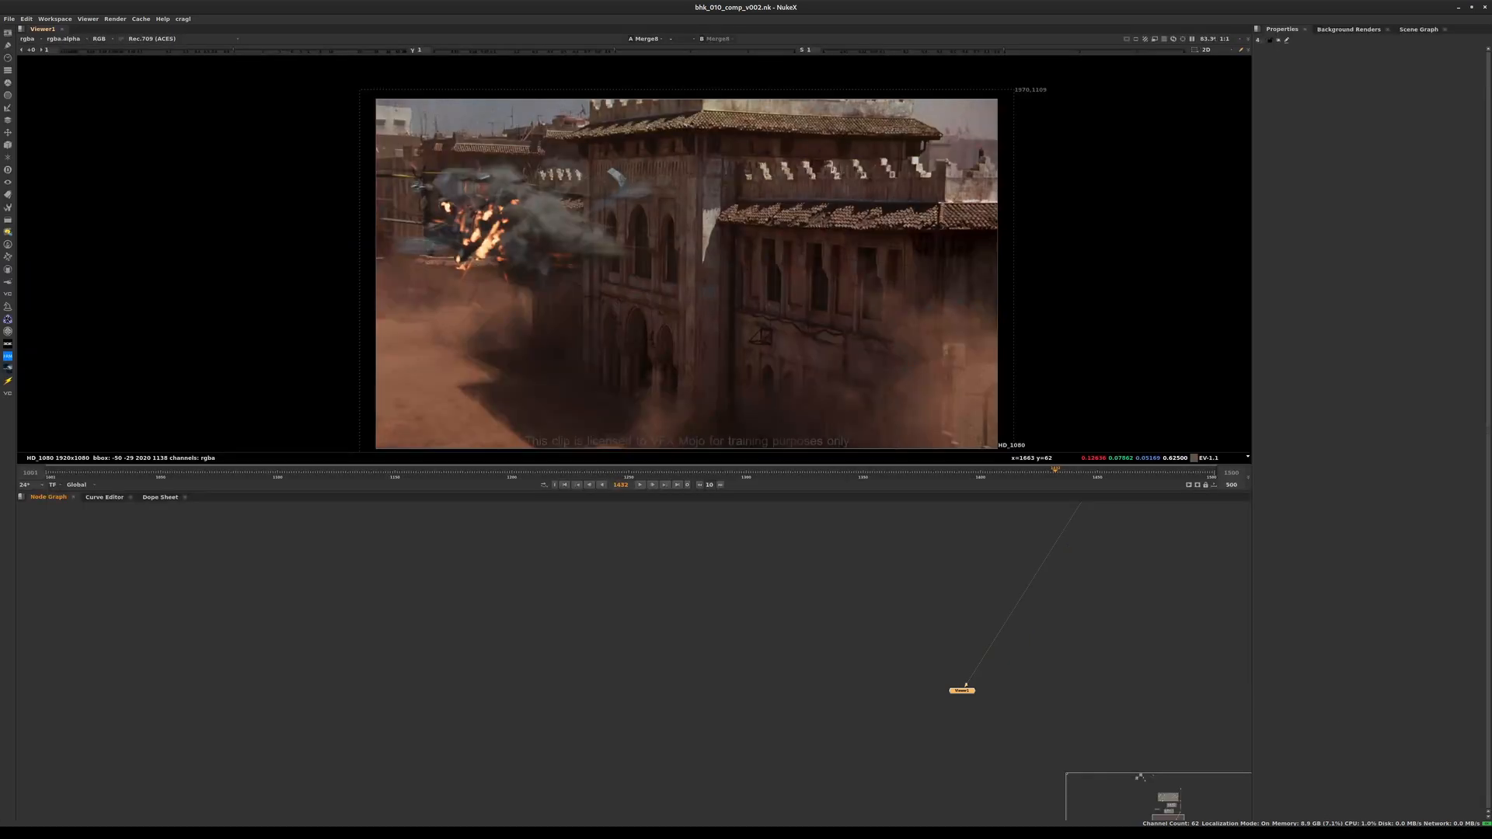
pyautogui.press('Right')
pyautogui.press('Right')
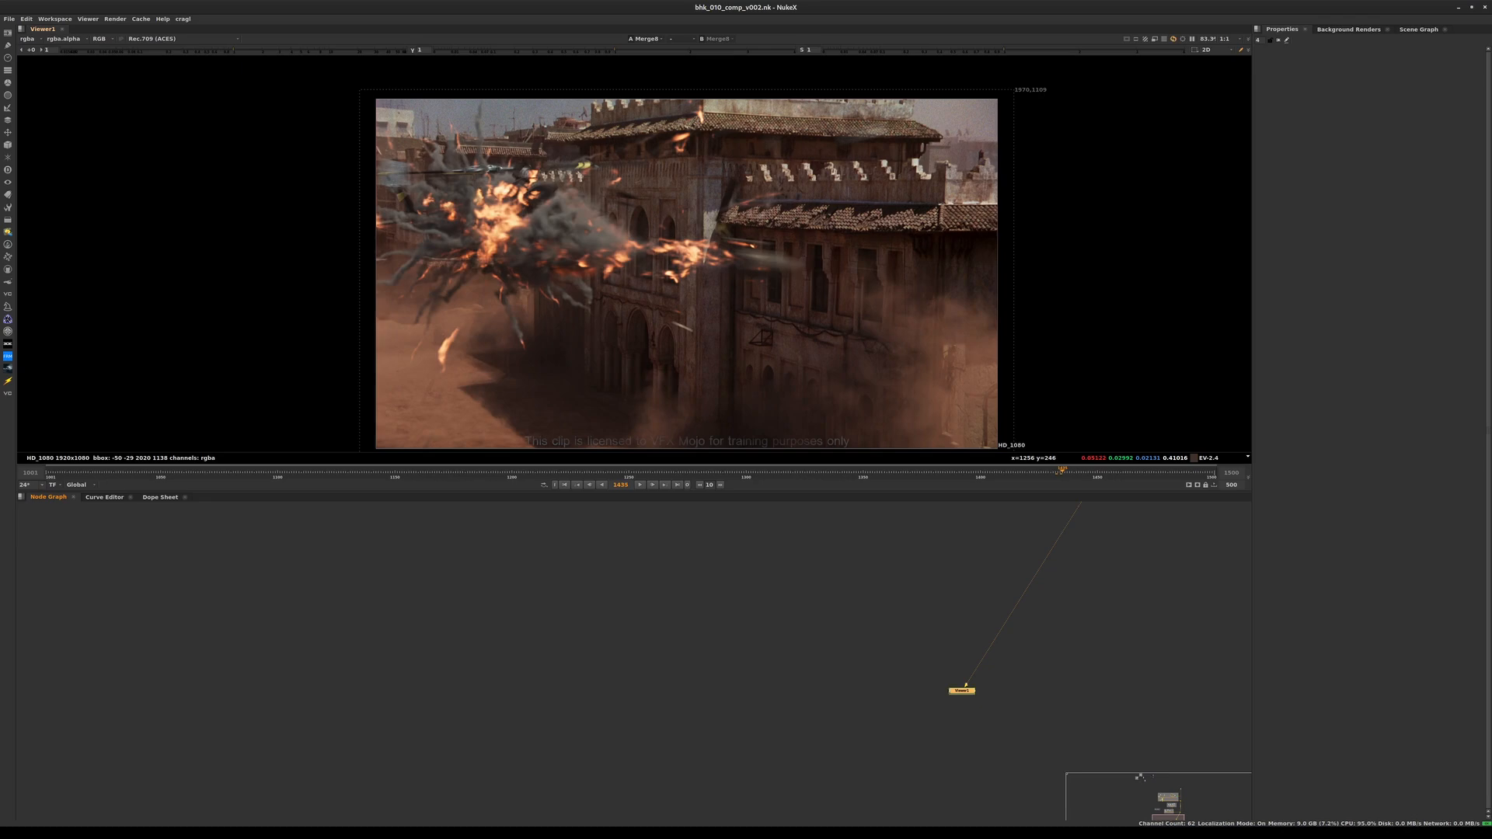
pyautogui.press('Right')
pyautogui.press('Right')
pyautogui.press('Right')
pyautogui.press('Right')
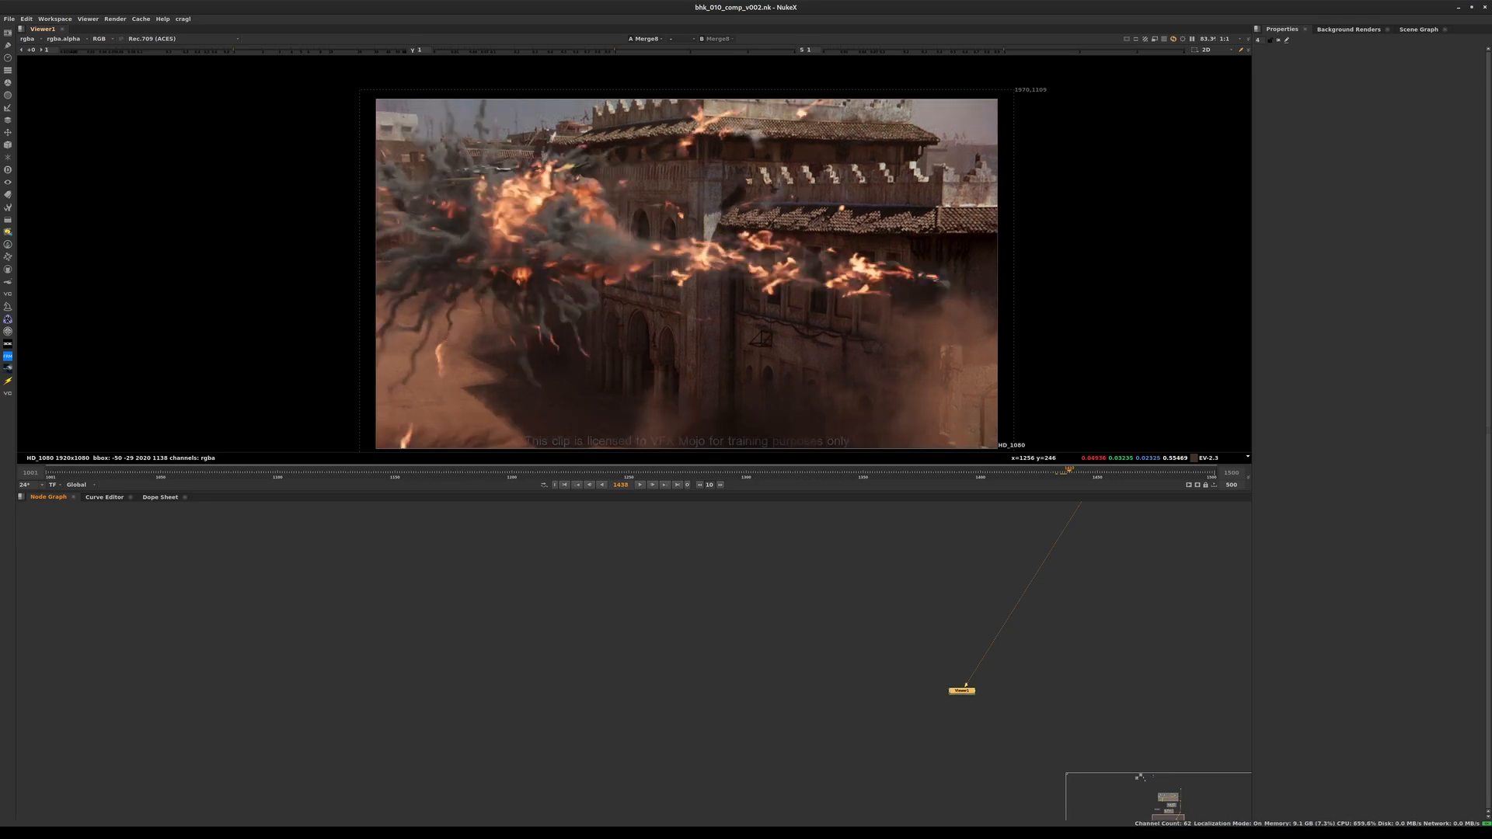
pyautogui.press('Right')
pyautogui.press('Right')
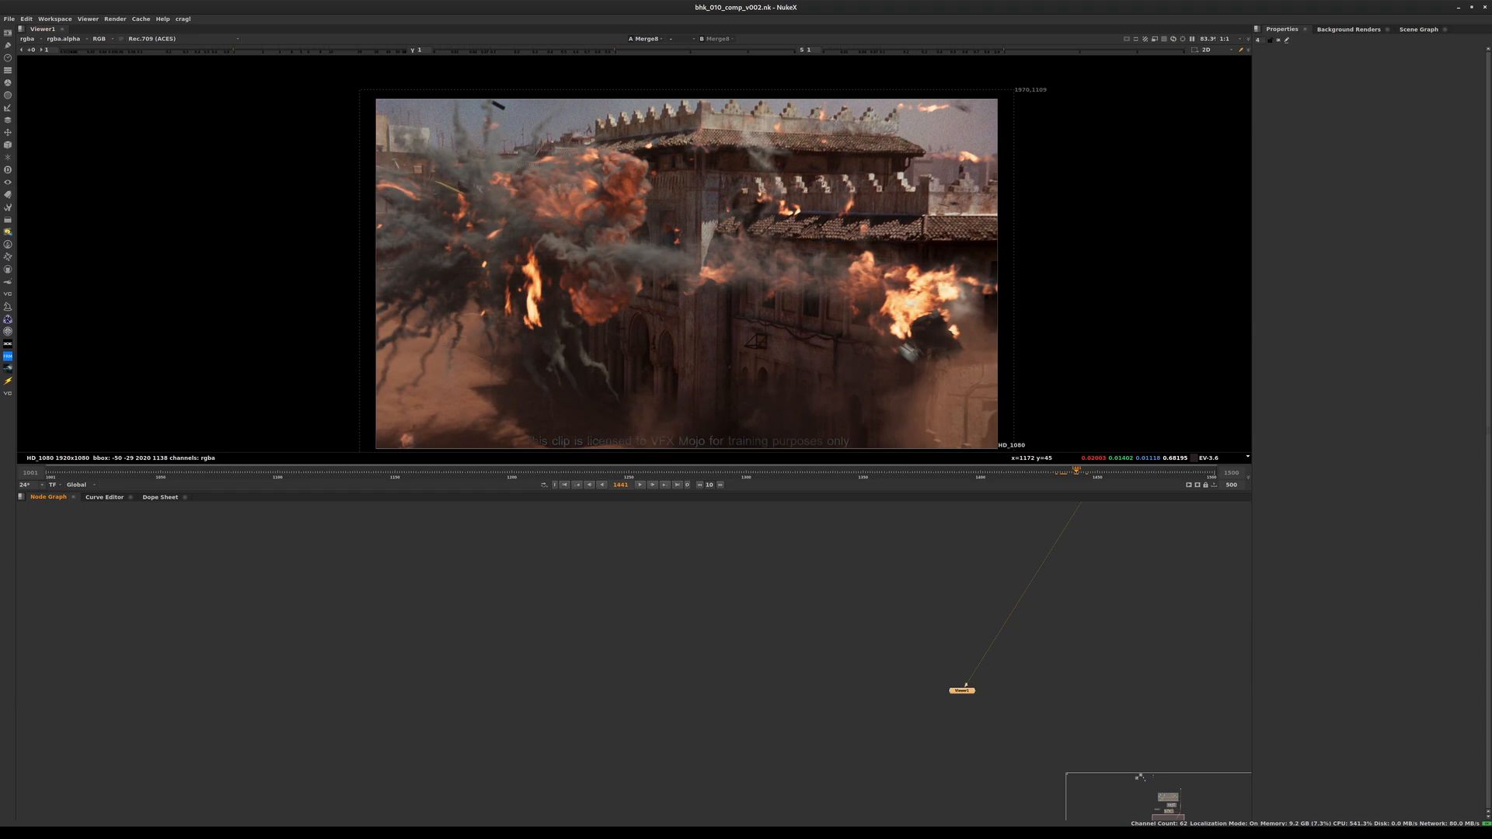
# Step: Examine the node graph from the heliDust groups down to the pyro and helicopter backdrops
pyautogui.press('space')
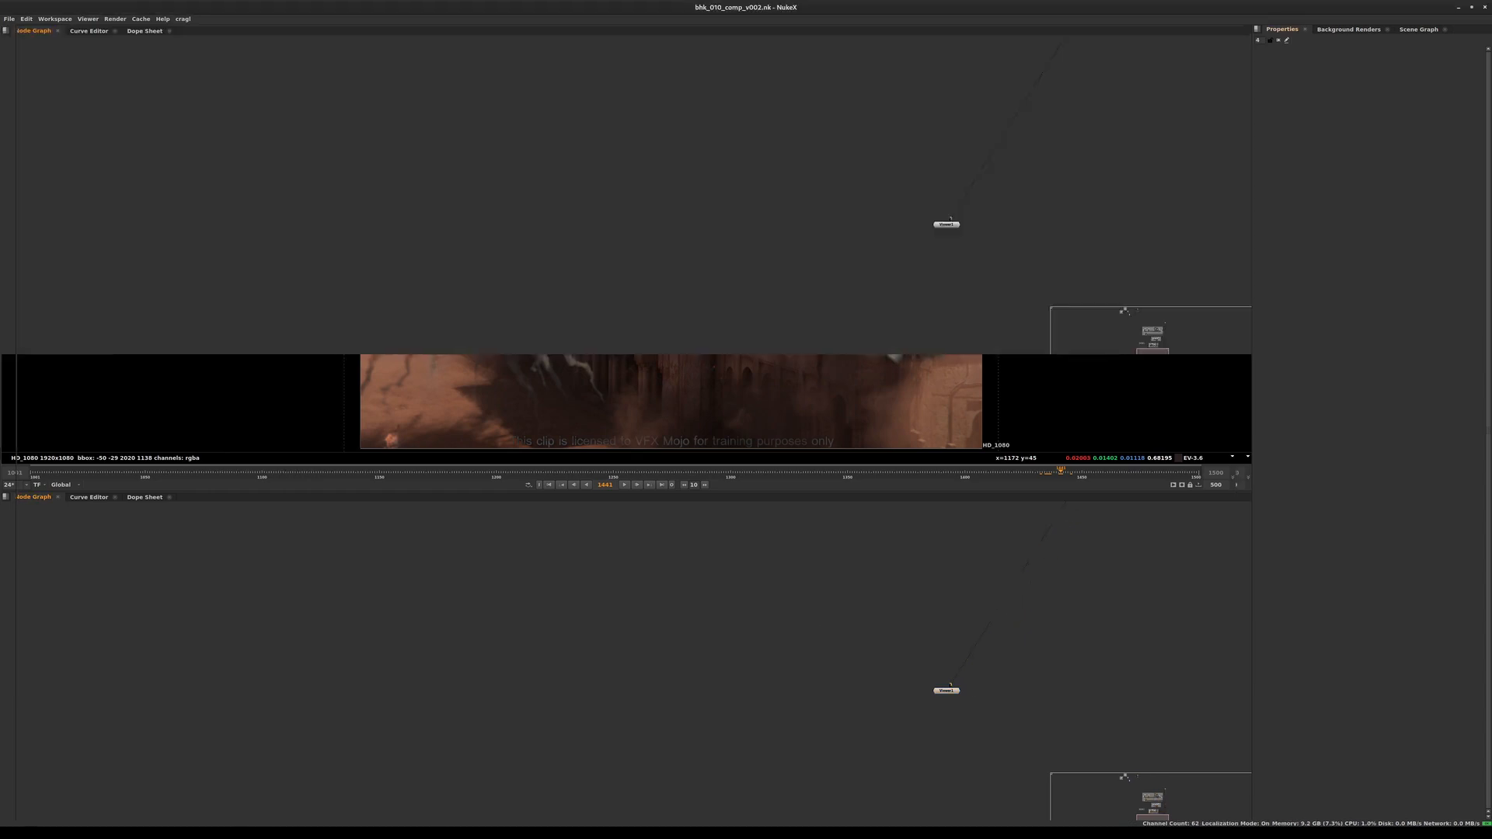
pyautogui.moveTo(1197, 339); pyautogui.dragTo(1112, 233, button='middle')
pyautogui.scroll(-5, 1111, 233)
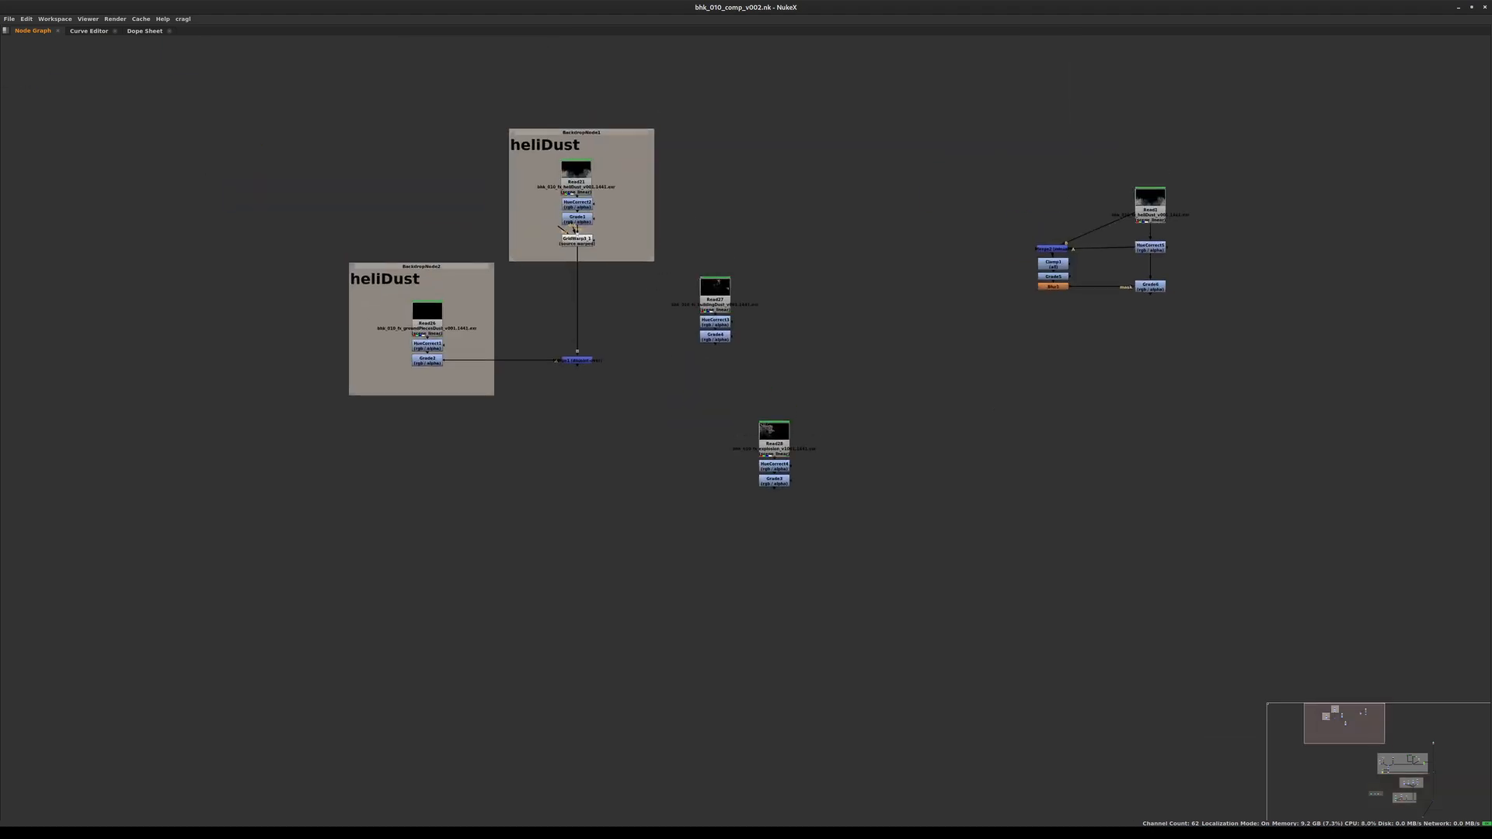
pyautogui.moveTo(1012, 550); pyautogui.dragTo(608, 321, button='middle')
pyautogui.scroll(-5, 609, 321)
pyautogui.moveTo(971, 661); pyautogui.dragTo(543, 132, button='middle')
pyautogui.scroll(3, 754, 417)
pyautogui.moveTo(754, 417); pyautogui.dragTo(670, 369, button='middle')
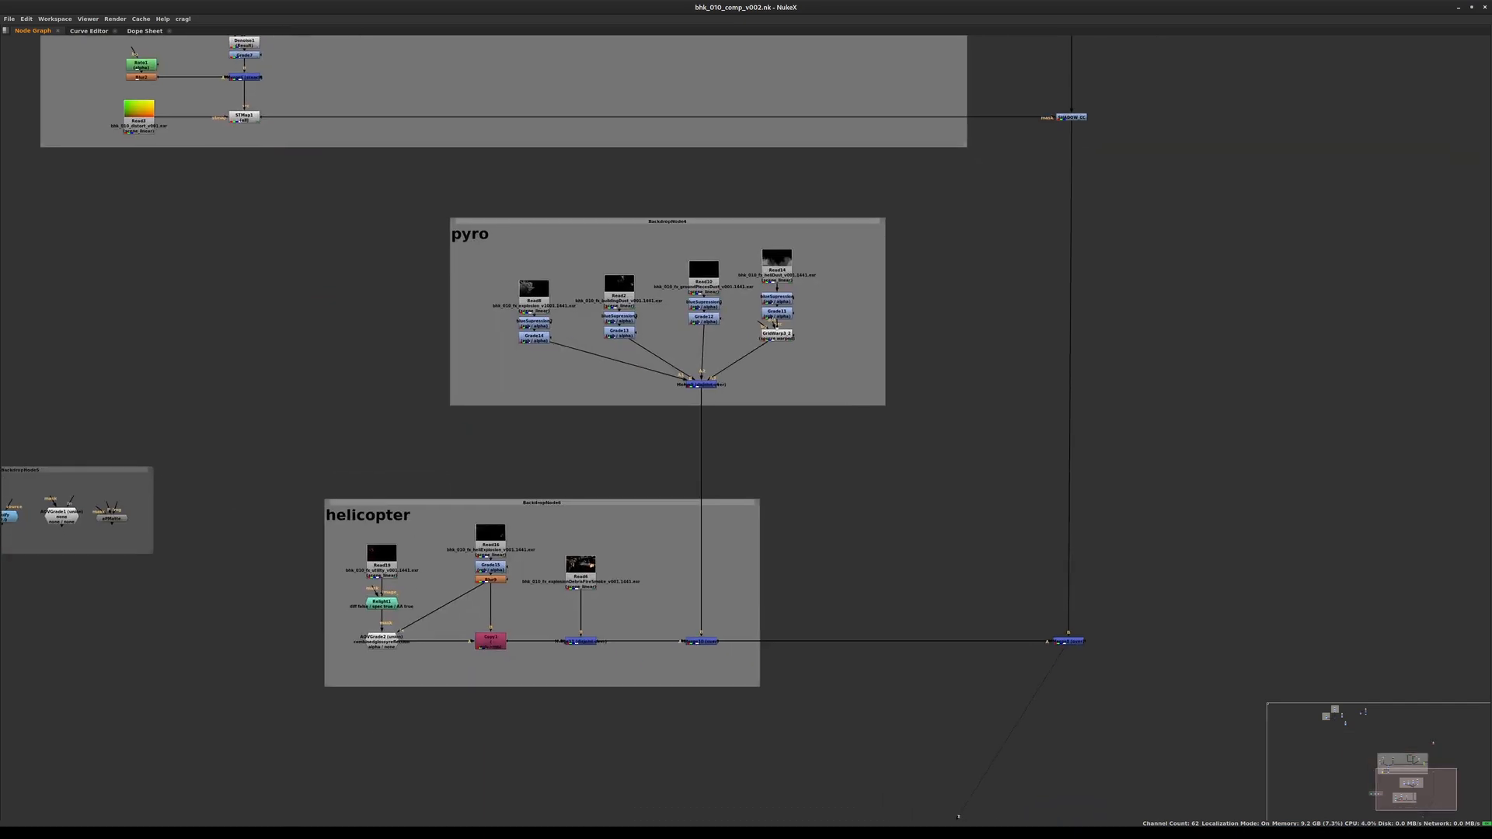
# Step: Read in the image sequence bhk_010_fx_rpg_v001 from the bhk_010 renders, in the empty area below the backdrops
pyautogui.moveTo(958, 817); pyautogui.dragTo(1093, 539, button='middle')
pyautogui.press('r')
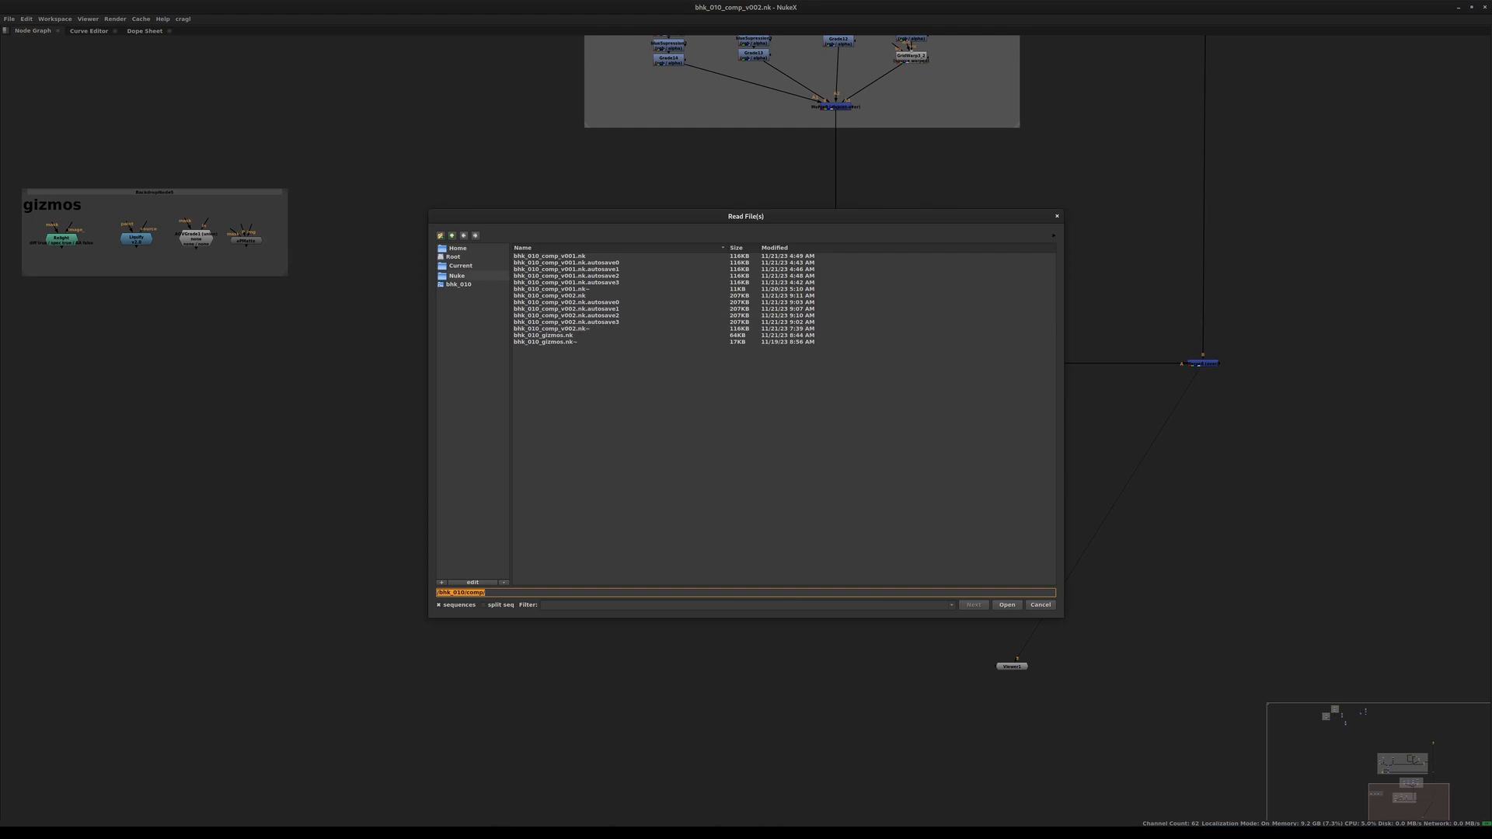
pyautogui.click(461, 285)
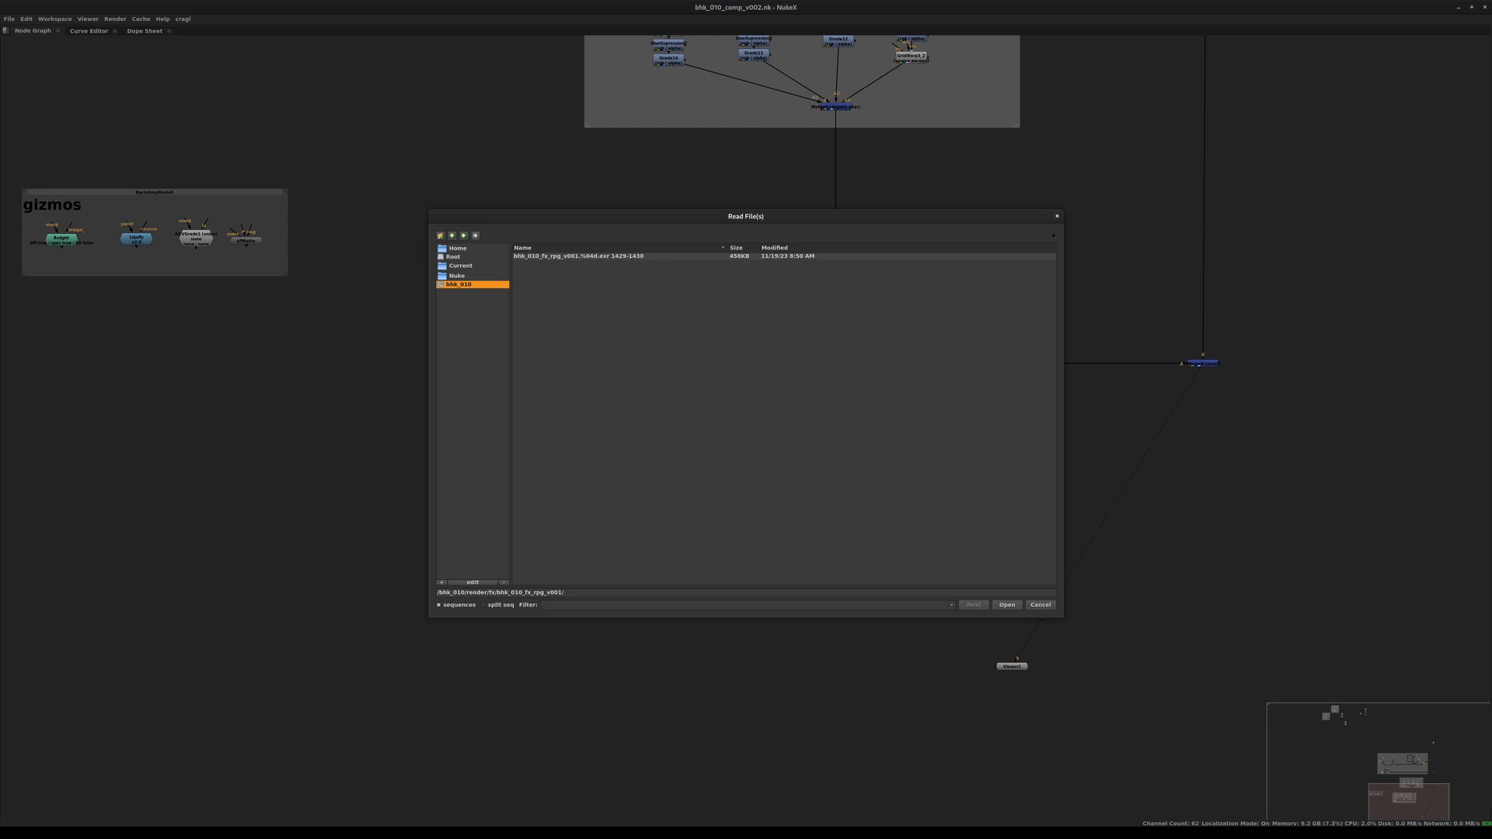
pyautogui.click(579, 257)
pyautogui.click(1007, 605)
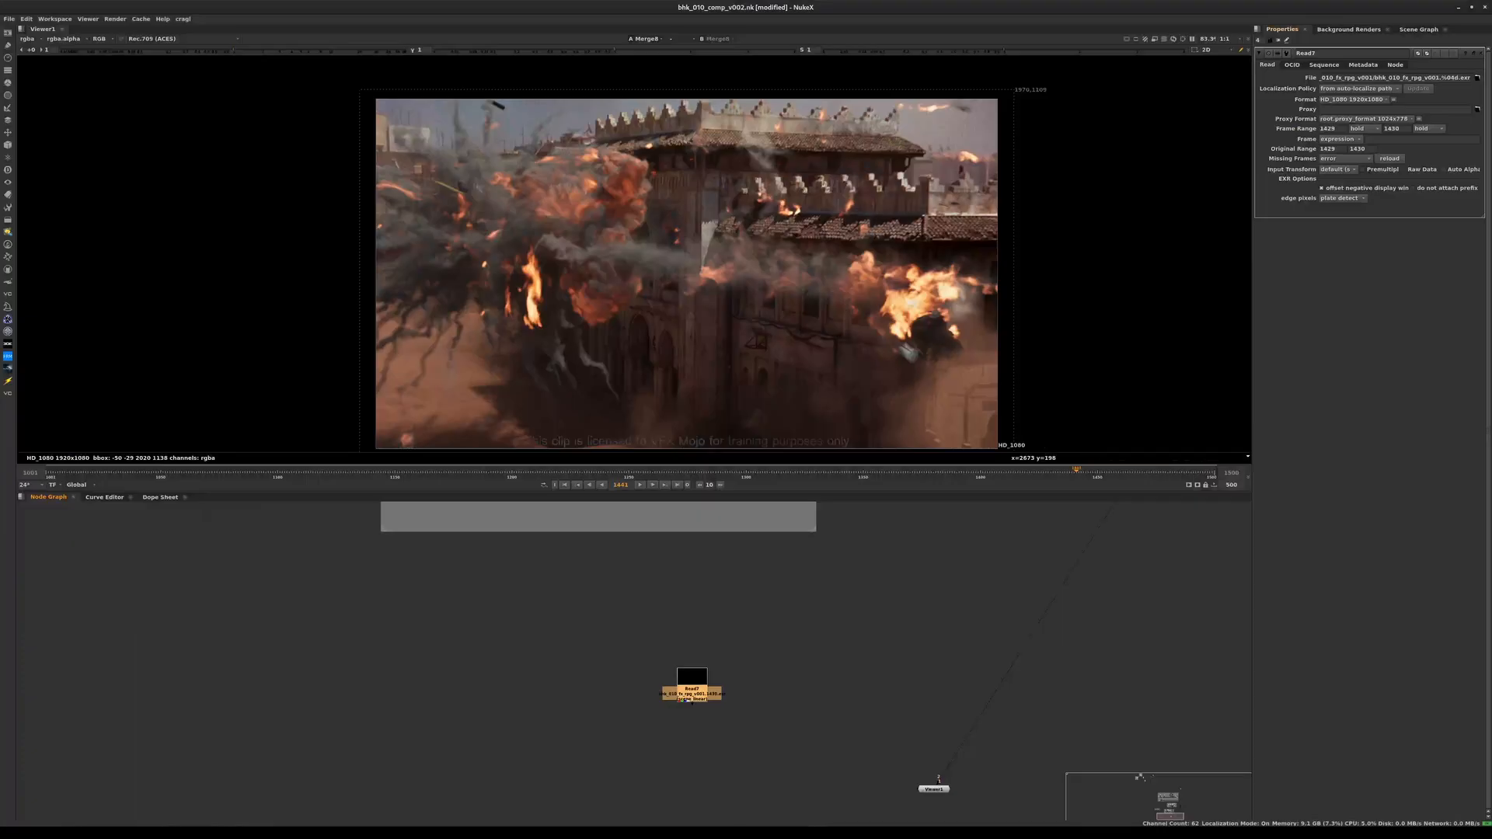
# Step: Set the RPG read to output black both before and after its frame range
pyautogui.click(1367, 128)
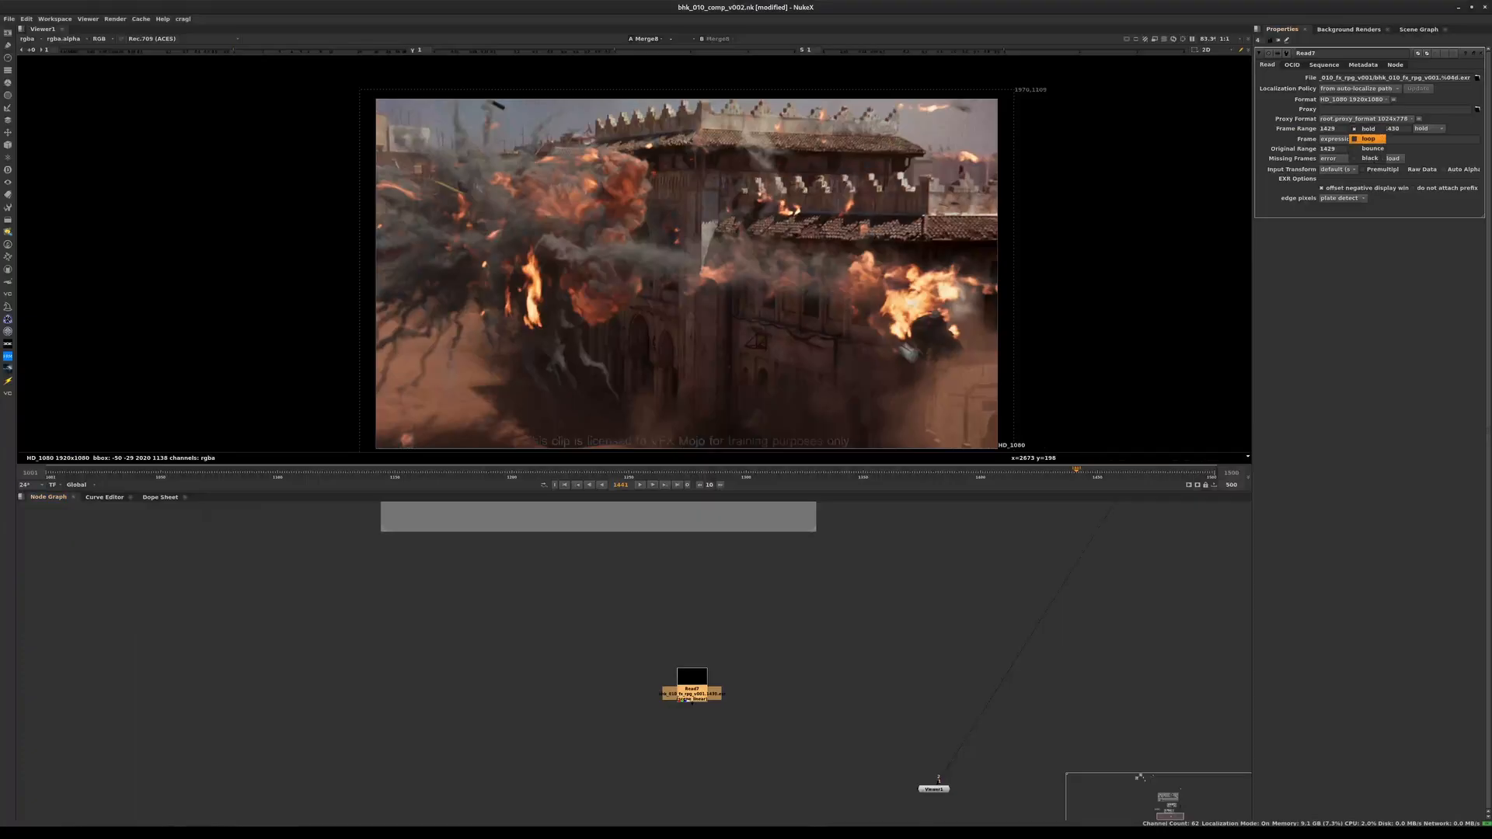
pyautogui.click(1368, 158)
pyautogui.click(1430, 128)
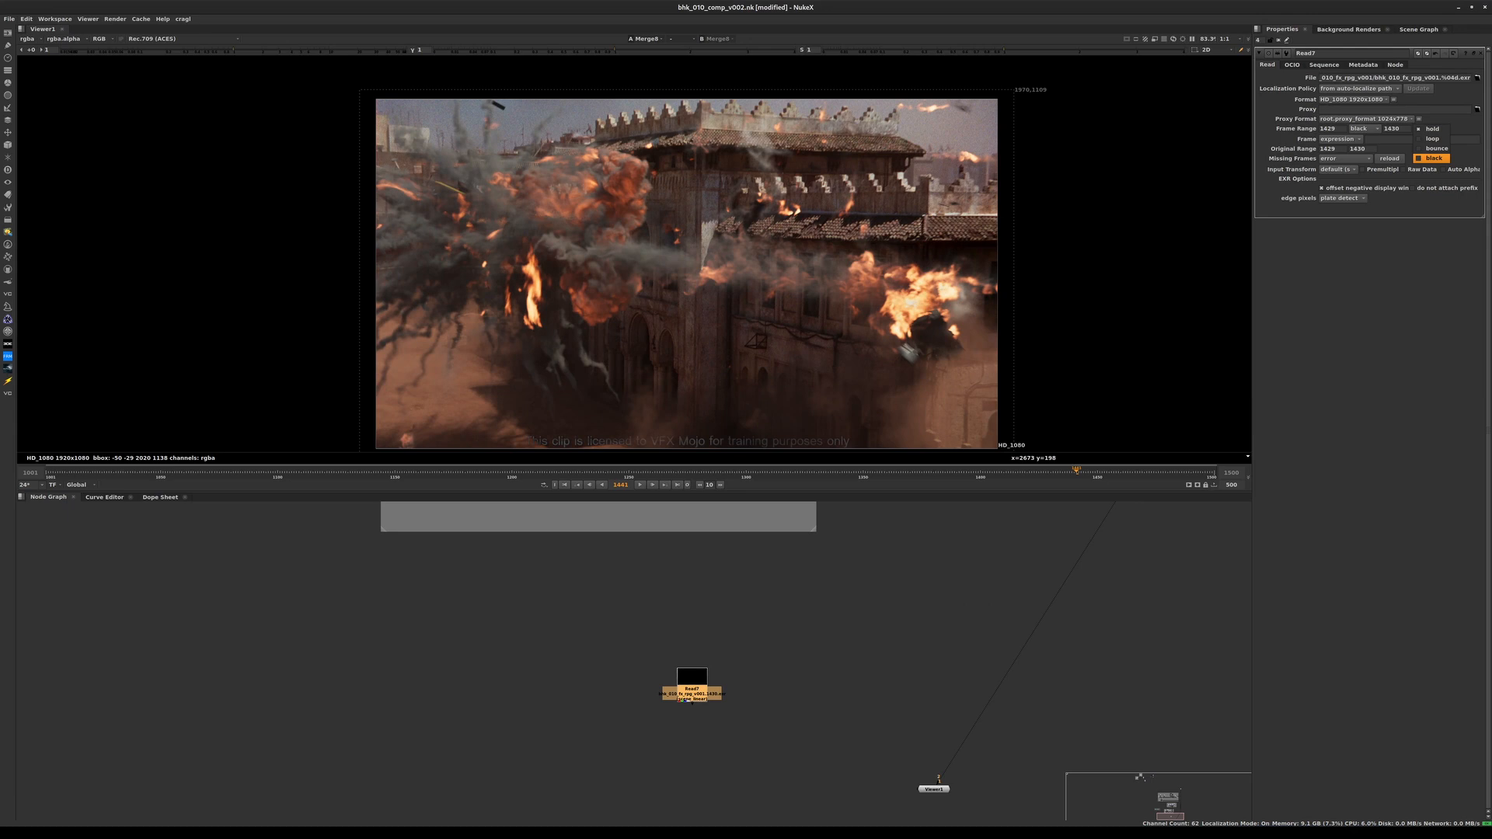
pyautogui.click(1434, 158)
# Step: Go back to the start of the explosion and view the RPG read's output at frame 1430
pyautogui.click(939, 783)
pyautogui.hotkey('shift', 'Left')
pyautogui.hotkey('shift', 'Left')
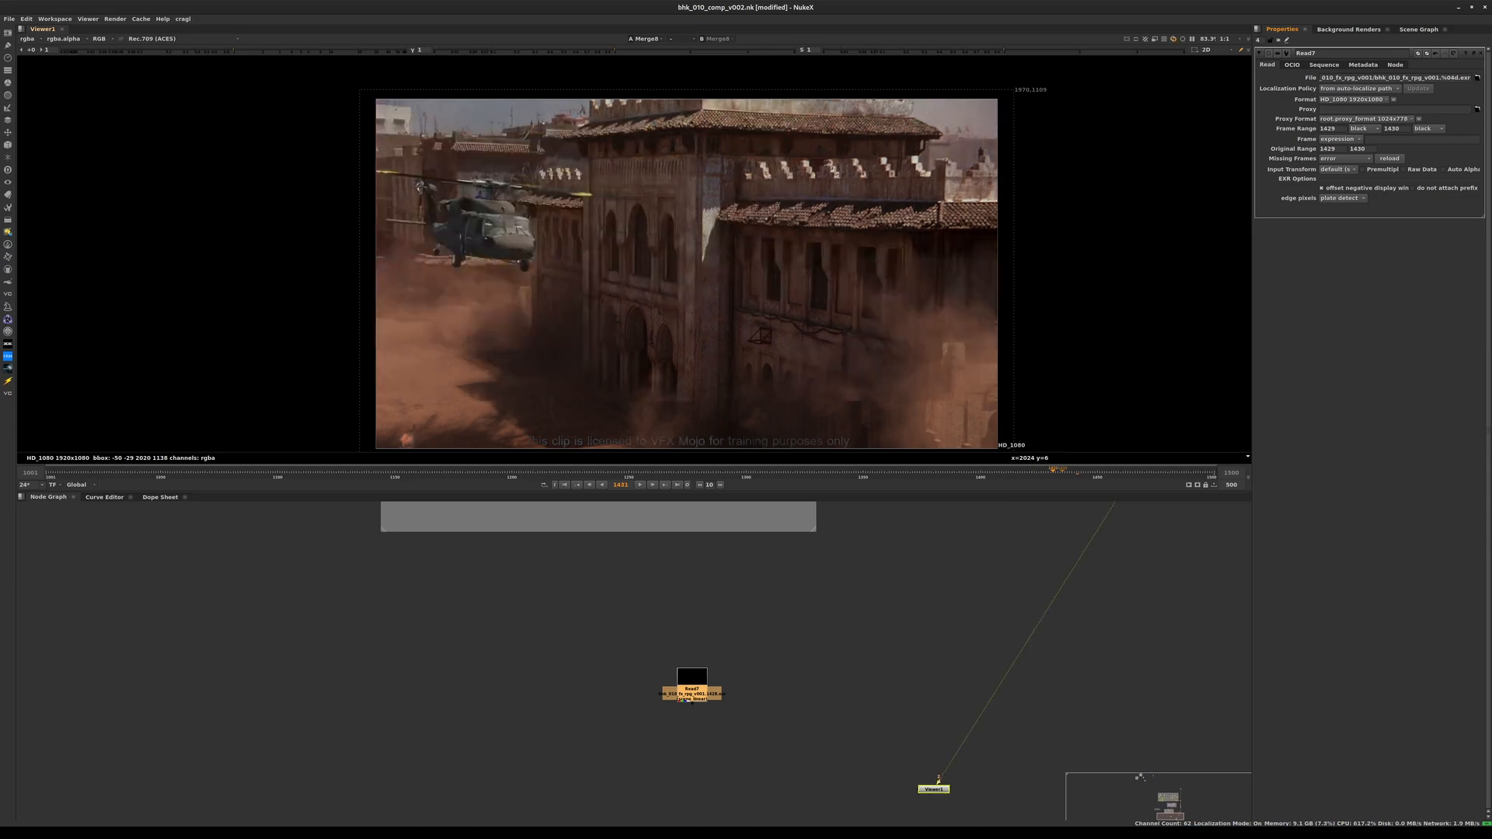
pyautogui.press('Right')
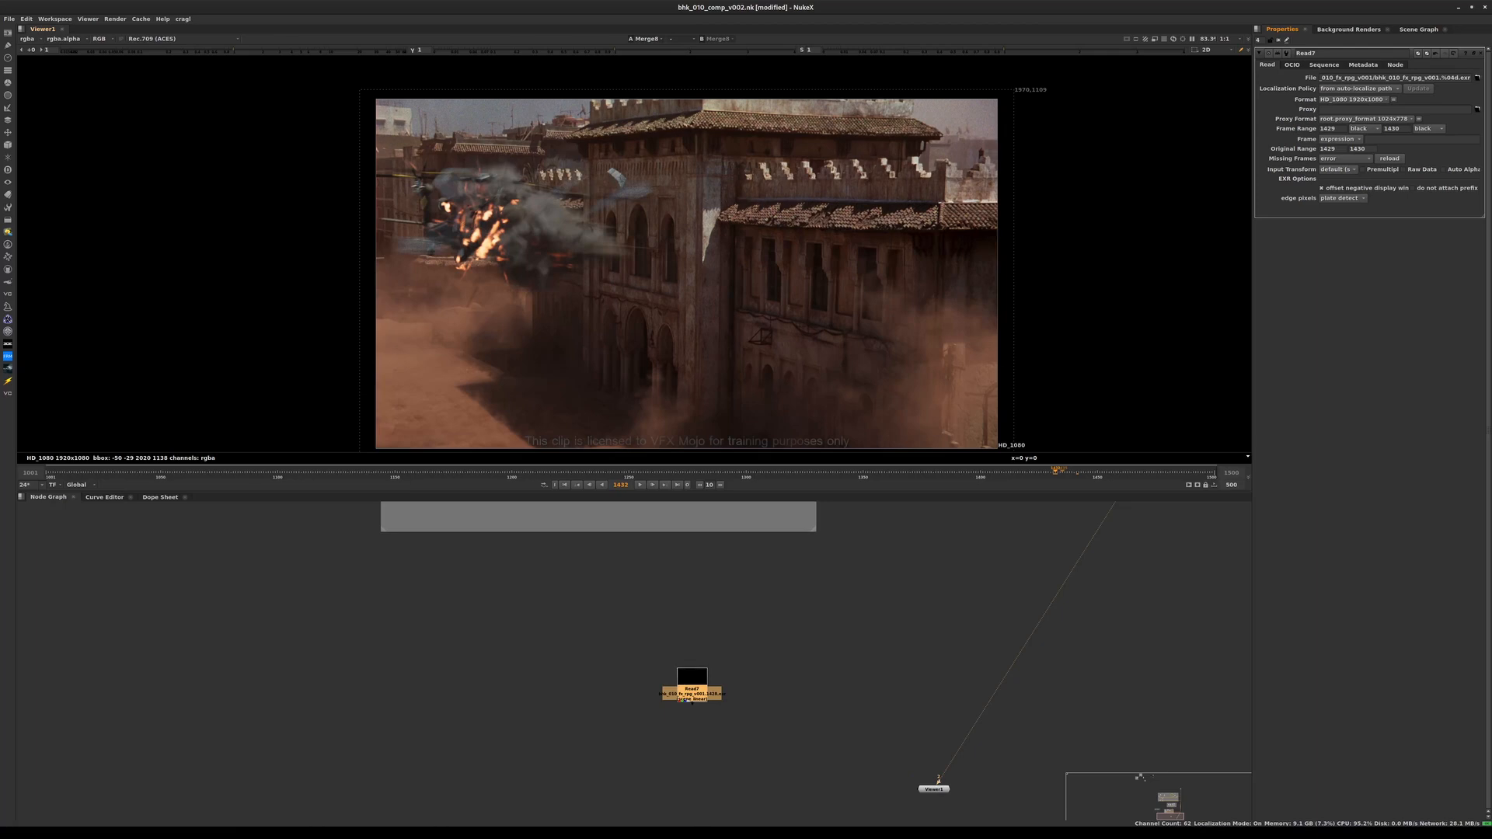
pyautogui.press('1')
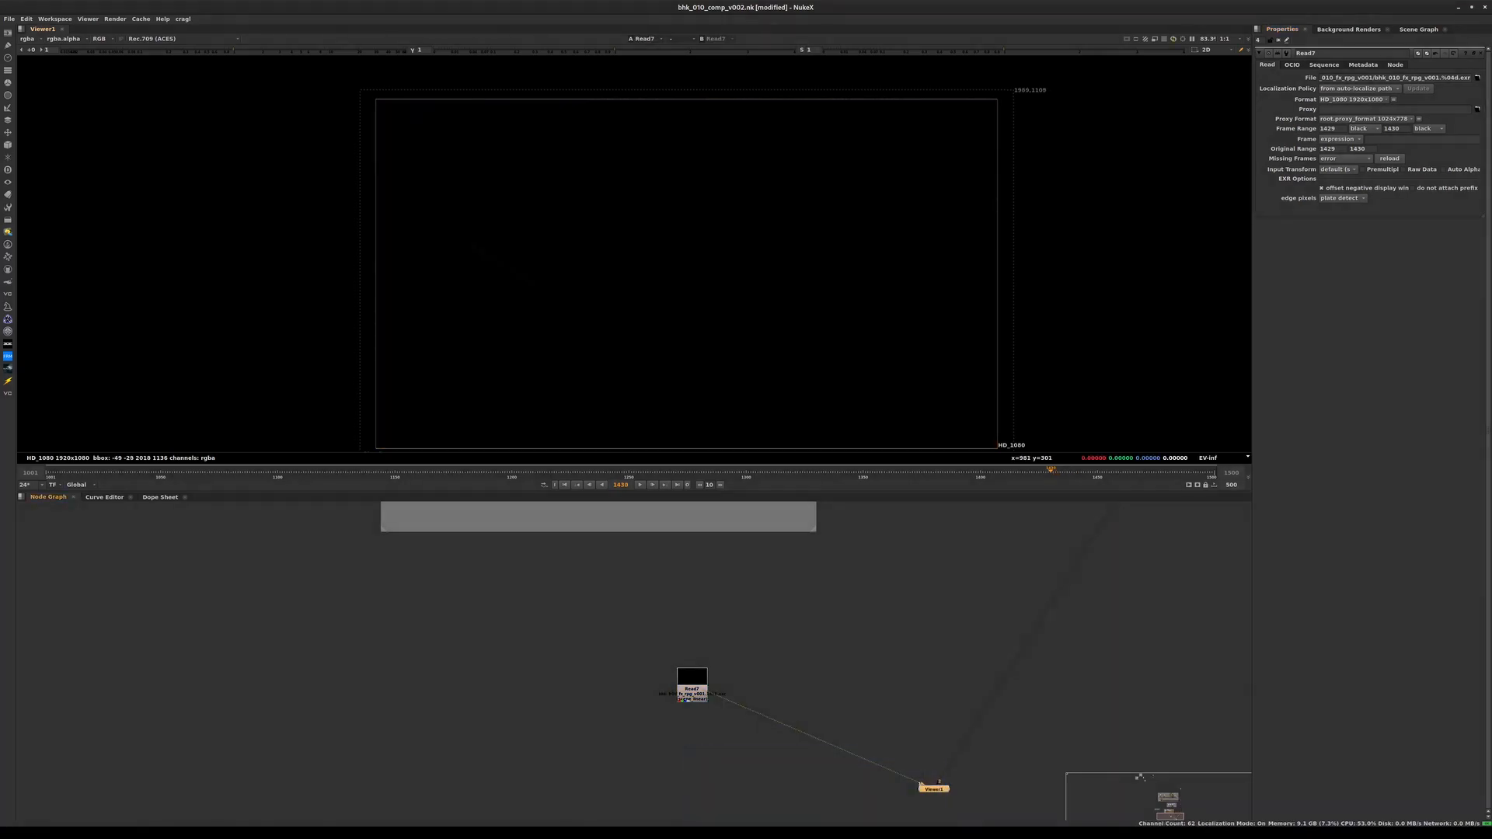
pyautogui.hotkey('alt', 'Tab')
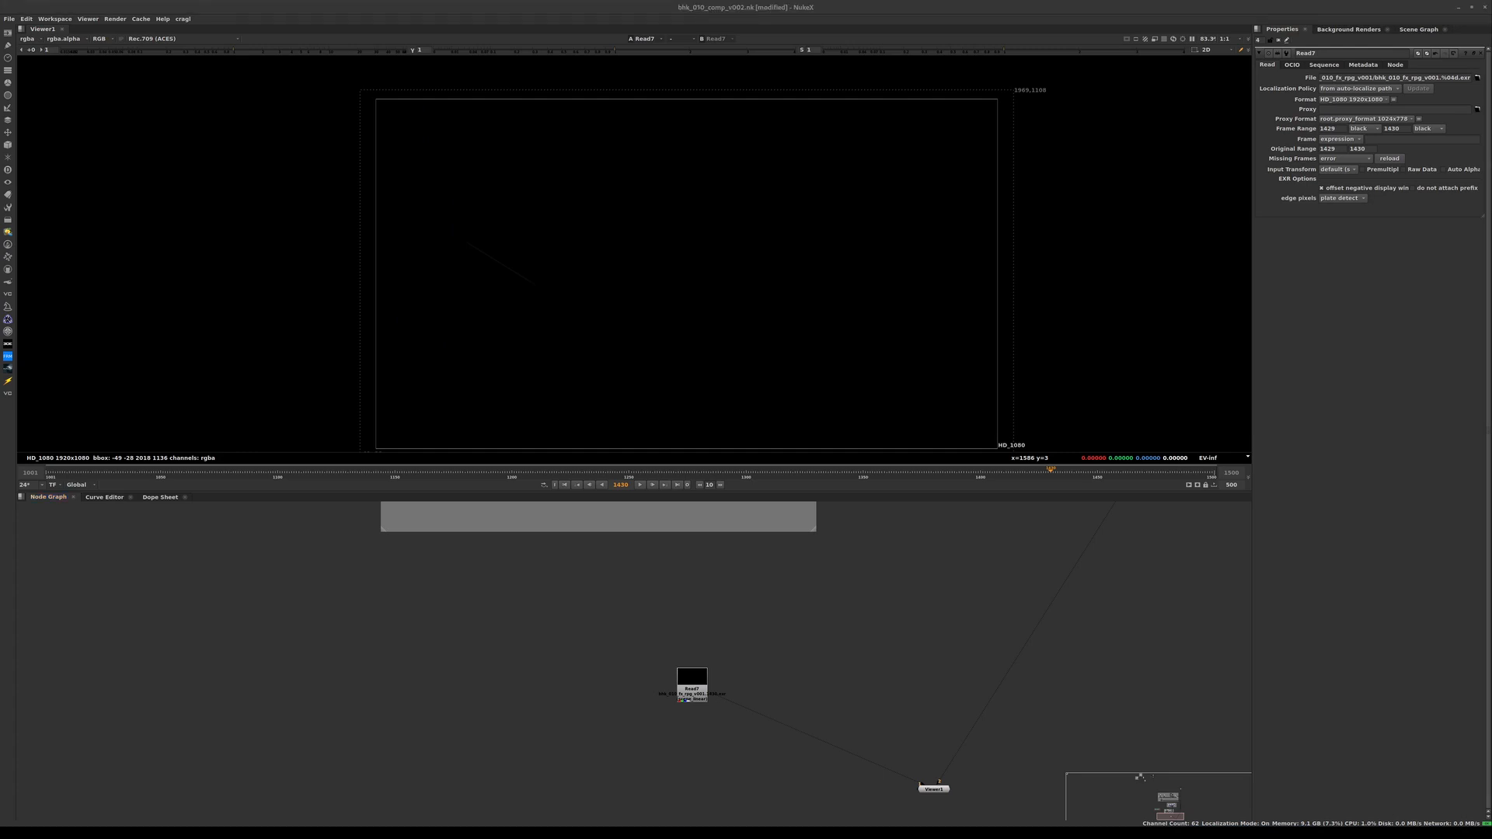
# Step: Add a Grade under the RPG read, unpremultiply it by rgba.alpha and raise its gain
pyautogui.click(691, 691)
pyautogui.press('g')
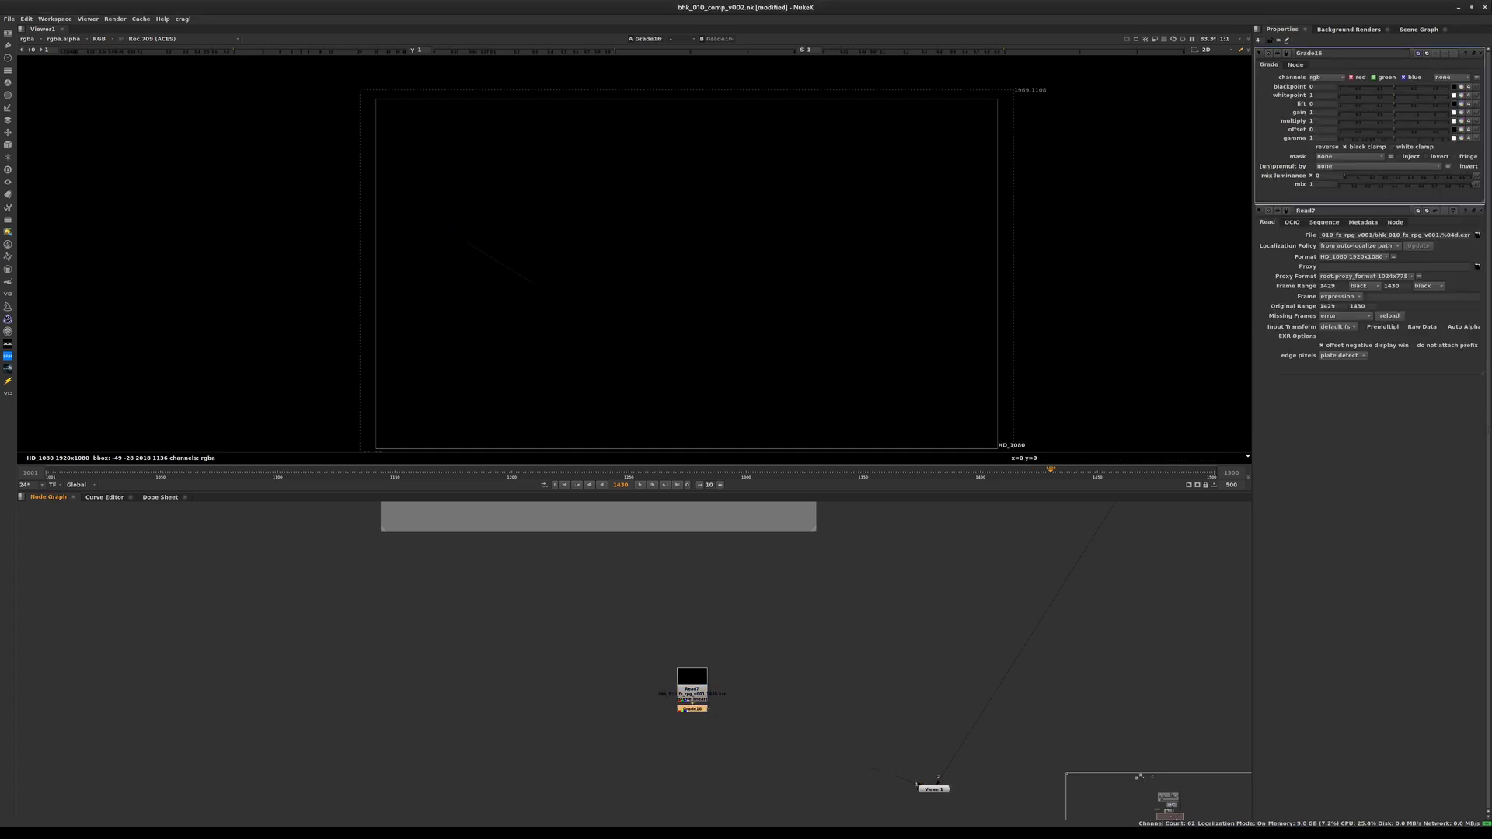
pyautogui.click(1352, 166)
pyautogui.click(1336, 193)
pyautogui.click(921, 787)
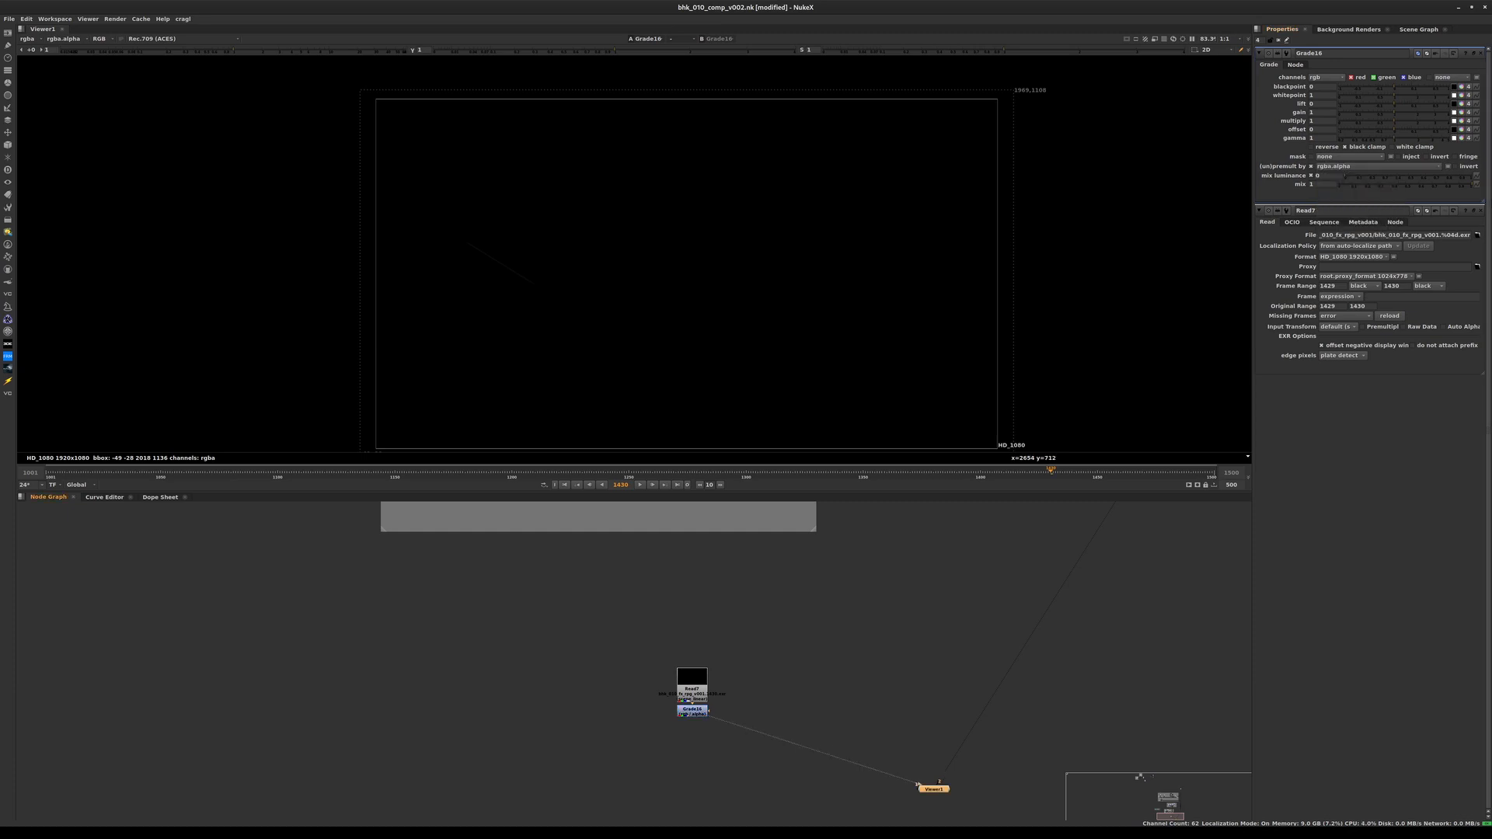
pyautogui.moveTo(1394, 114); pyautogui.dragTo(1436, 114)
# Step: Add a disjoint-over Merge beside the RPG Grade with the Grade feeding its A input
pyautogui.click(777, 684)
pyautogui.press('space')
pyautogui.moveTo(723, 699); pyautogui.dragTo(846, 601, button='middle')
pyautogui.keyDown('ctrl'); pyautogui.moveTo(816, 612); pyautogui.dragTo(674, 599); pyautogui.keyUp('ctrl')
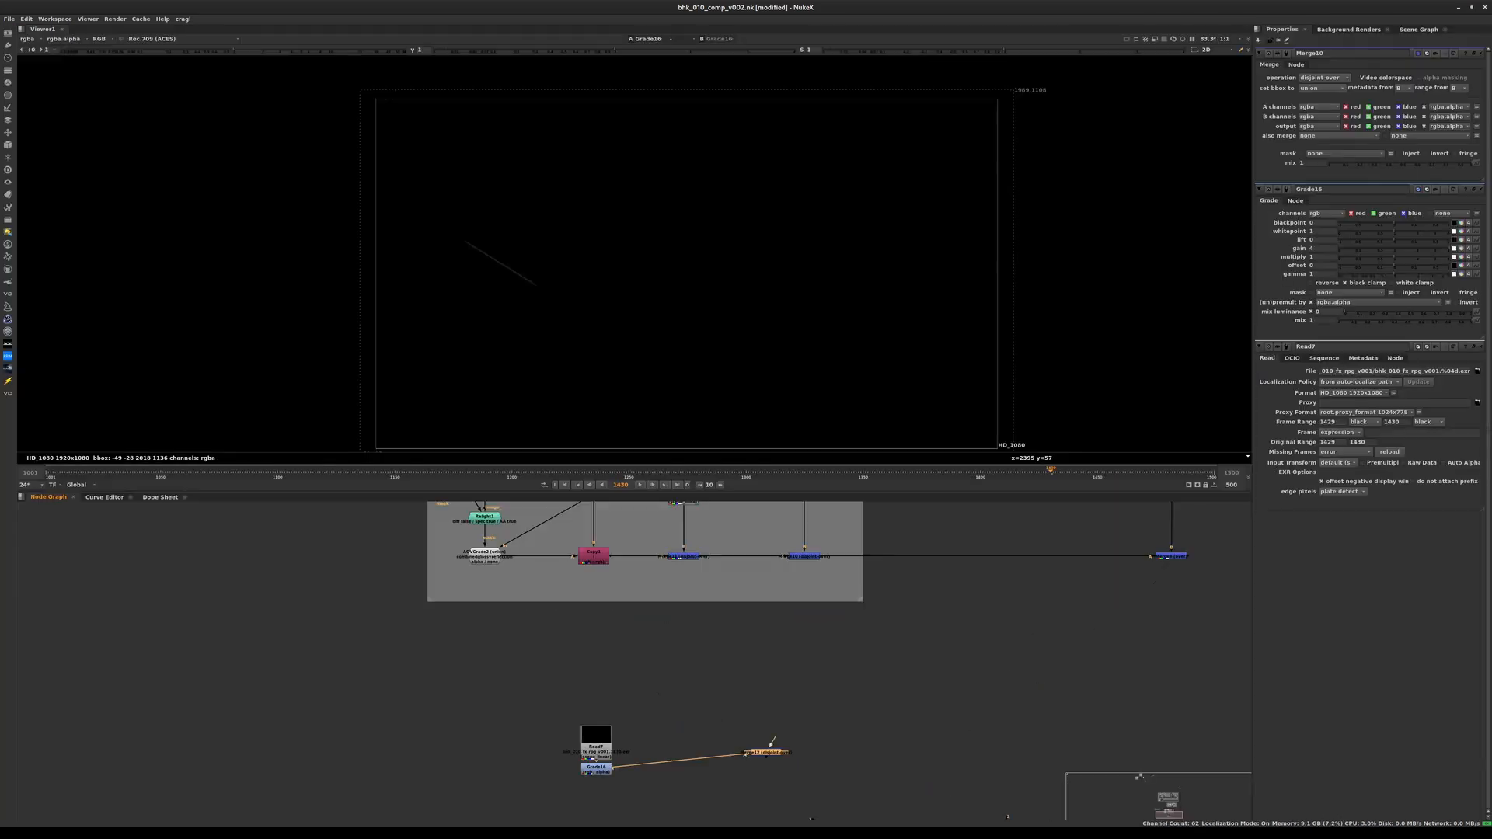
pyautogui.scroll(1, 661, 763)
pyautogui.scroll(1, 704, 753)
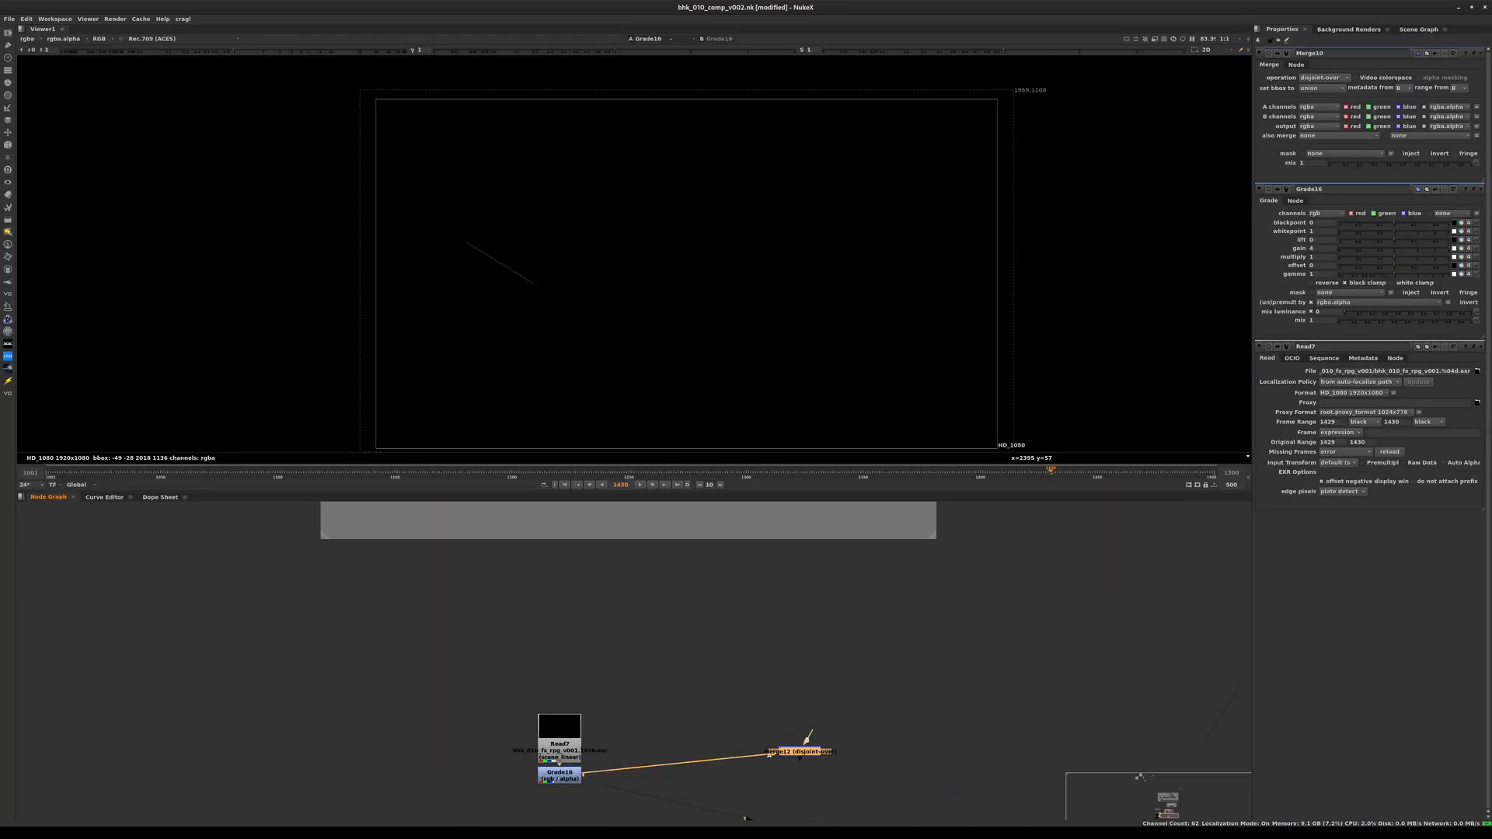
# Step: Connect the RPG merge's B input to the helicopter merge, then lower the main comp merge and feed its A input from the RPG merge
pyautogui.moveTo(769, 754); pyautogui.dragTo(832, 569)
pyautogui.moveTo(832, 569); pyautogui.dragTo(816, 741, button='middle')
pyautogui.moveTo(816, 741); pyautogui.dragTo(837, 649)
pyautogui.moveTo(837, 649); pyautogui.dragTo(829, 473, button='middle')
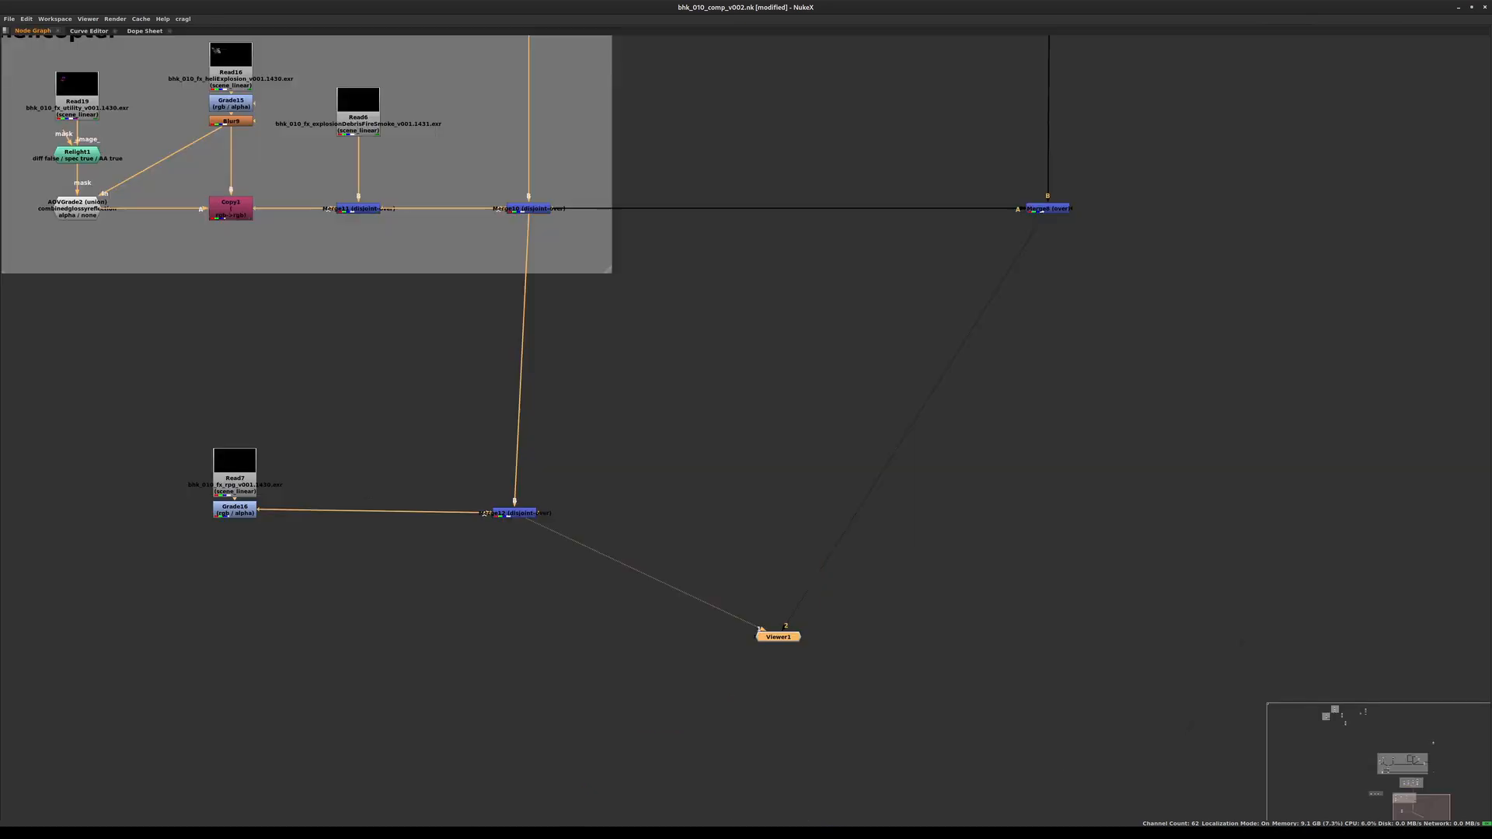
pyautogui.moveTo(1048, 208); pyautogui.dragTo(1062, 635)
pyautogui.moveTo(599, 265); pyautogui.dragTo(515, 515)
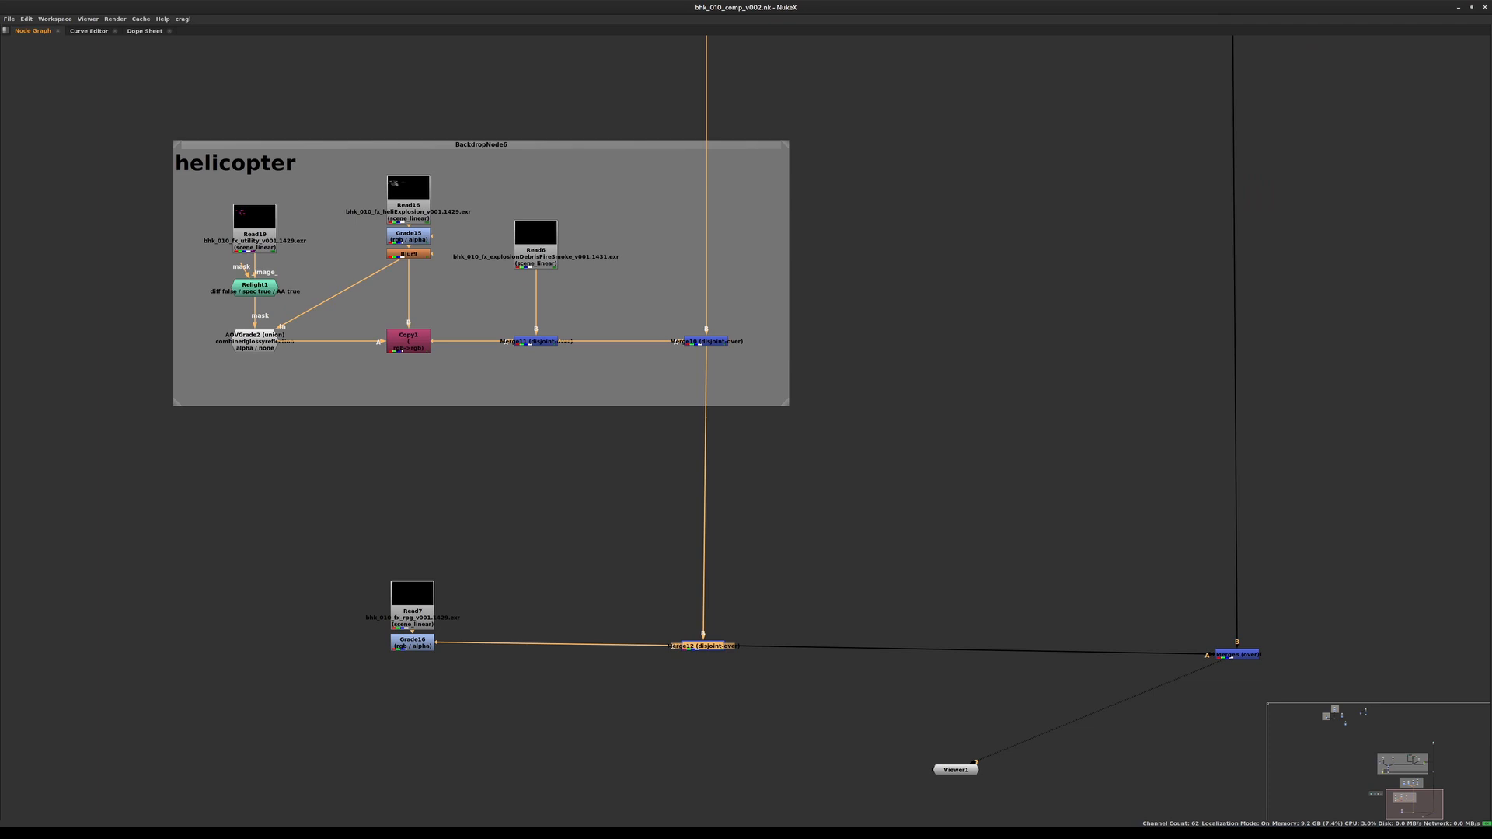
pyautogui.moveTo(266, 497); pyautogui.dragTo(485, 716)
pyautogui.click(485, 716)
pyautogui.hotkey('ctrl', 'v')
pyautogui.click(485, 715)
pyautogui.hotkey('ctrl', 'z')
# Step: Copy the helicopter backdrop and paste the duplicate in the area of the RPG nodes
pyautogui.keyDown('ctrl'); pyautogui.moveTo(482, 144); pyautogui.dragTo(474, 145); pyautogui.keyUp('ctrl')
pyautogui.hotkey('ctrl', 'c')
pyautogui.moveTo(397, 763); pyautogui.dragTo(612, 431, button='middle')
pyautogui.hotkey('ctrl', 'v')
pyautogui.click(612, 646)
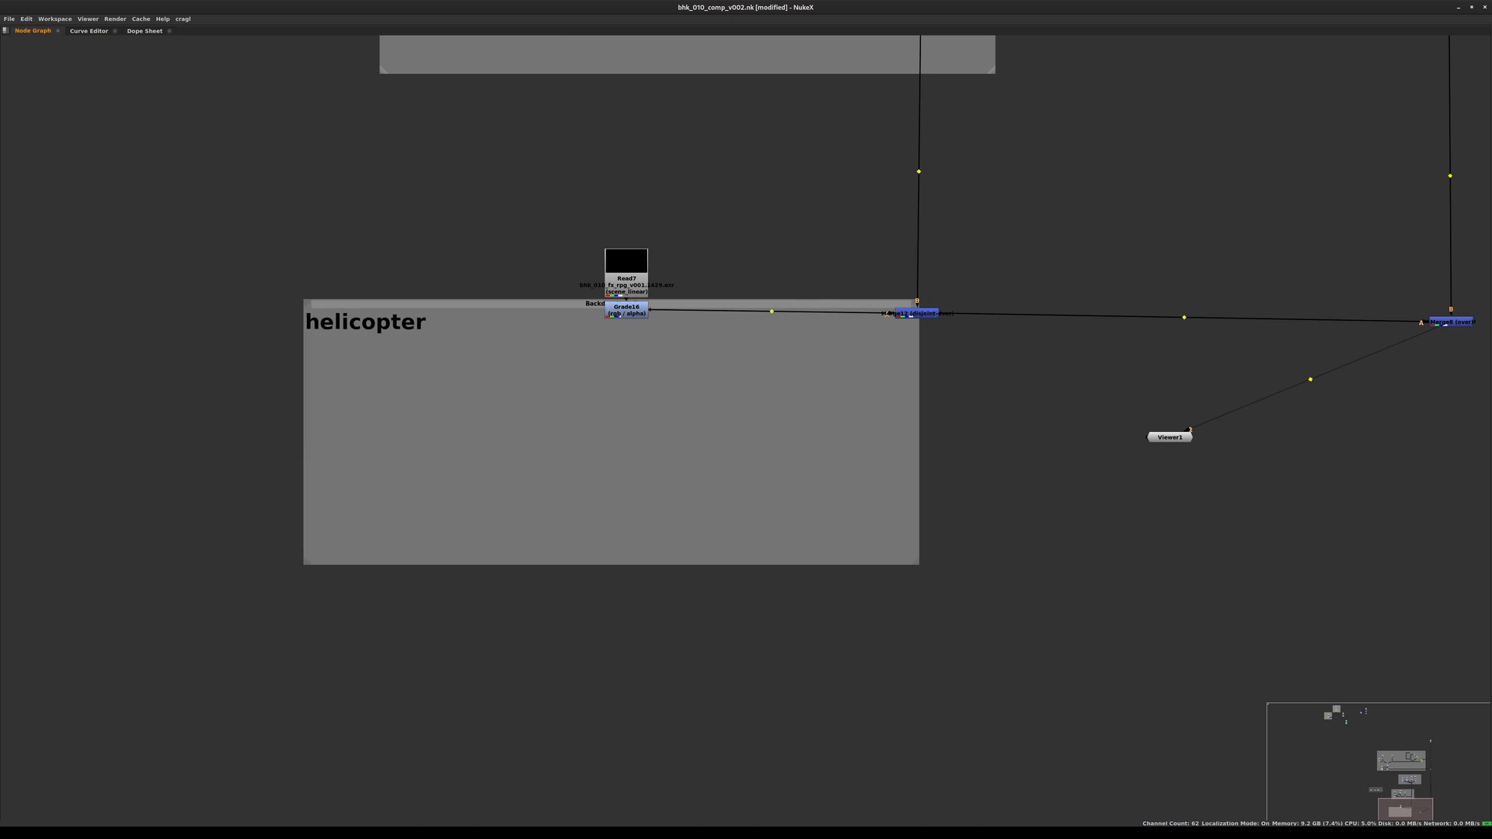
# Step: Move and resize the duplicated backdrop to enclose the RPG read, Grade and merge, and change its label to rpg
pyautogui.keyDown('ctrl'); pyautogui.moveTo(668, 303); pyautogui.dragTo(829, 156); pyautogui.keyUp('ctrl')
pyautogui.moveTo(1076, 415); pyautogui.dragTo(990, 375)
pyautogui.click(855, 358)
pyautogui.moveTo(689, 332); pyautogui.dragTo(571, 214)
pyautogui.moveTo(626, 310); pyautogui.dragTo(635, 313)
pyautogui.doubleClick(684, 156)
pyautogui.doubleClick(1315, 79)
pyautogui.write('r')
pyautogui.press('space')
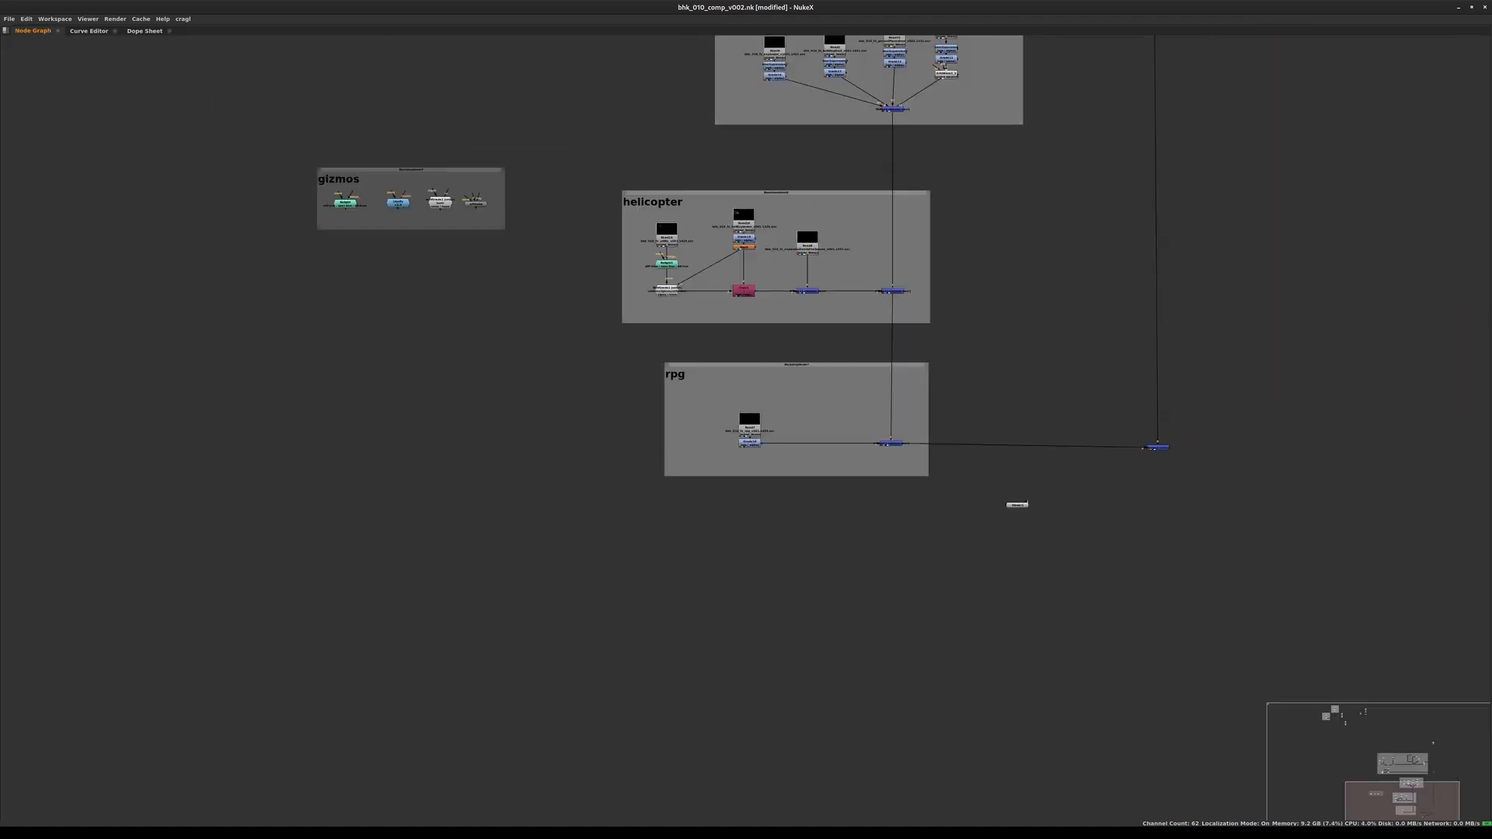
# Step: Move the gizmos backdrop with its nodes further left, away from the helicopter backdrop
pyautogui.moveTo(932, 529); pyautogui.dragTo(786, 752, button='middle')
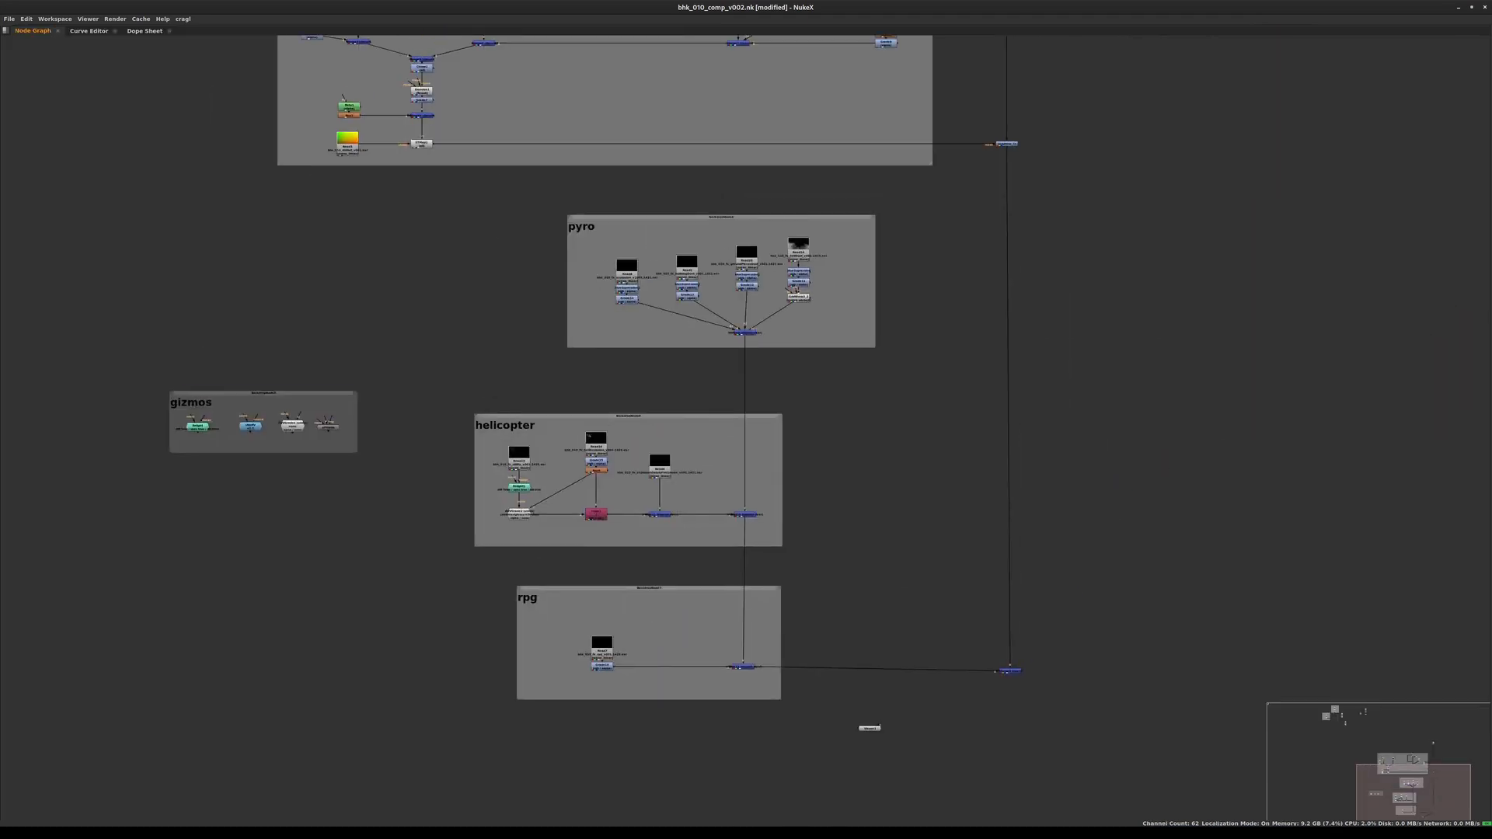
pyautogui.moveTo(263, 393); pyautogui.dragTo(191, 408)
pyautogui.moveTo(482, 497); pyautogui.dragTo(437, 379, button='middle')
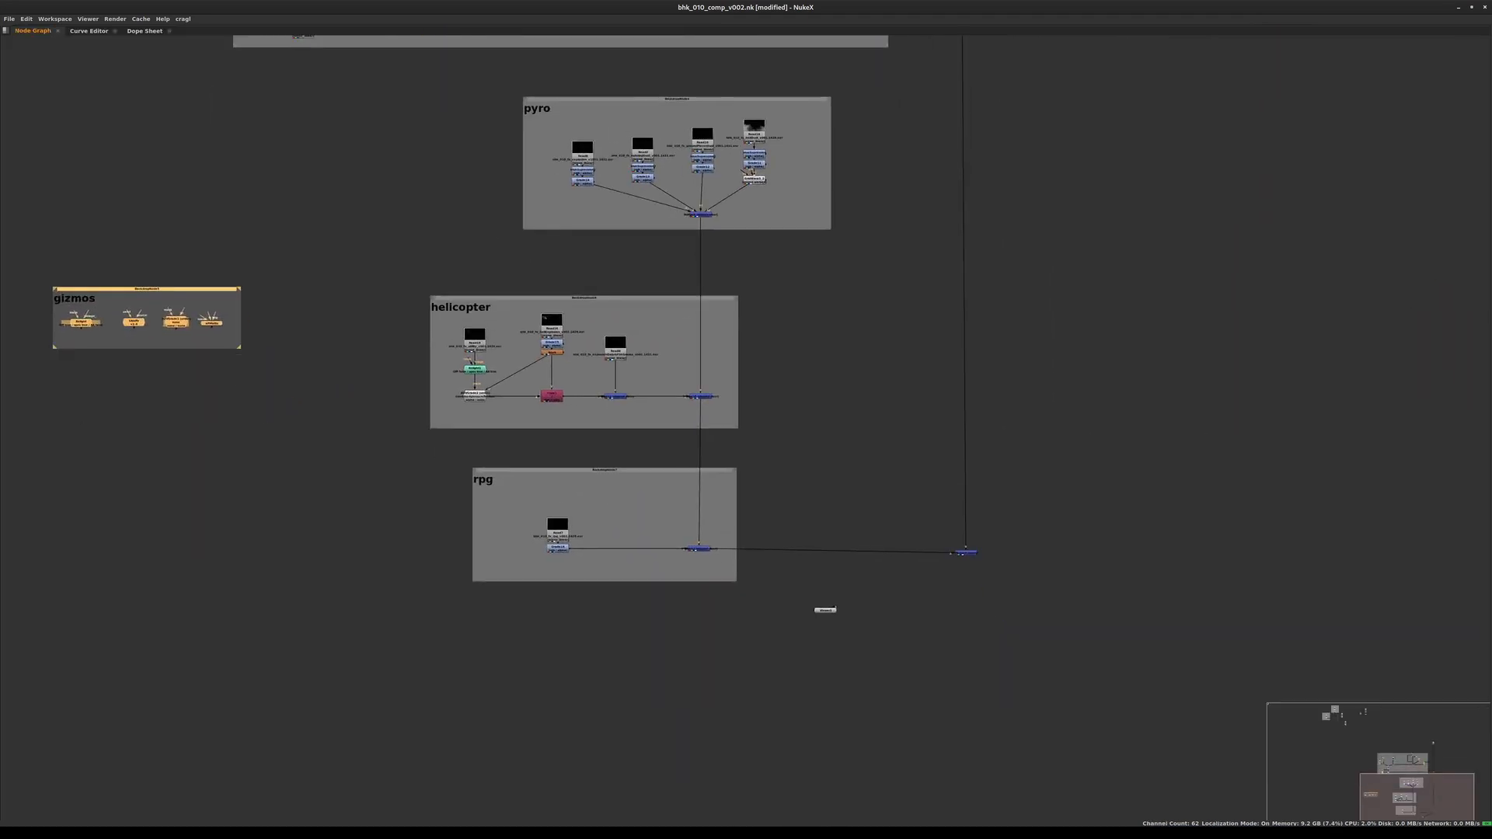